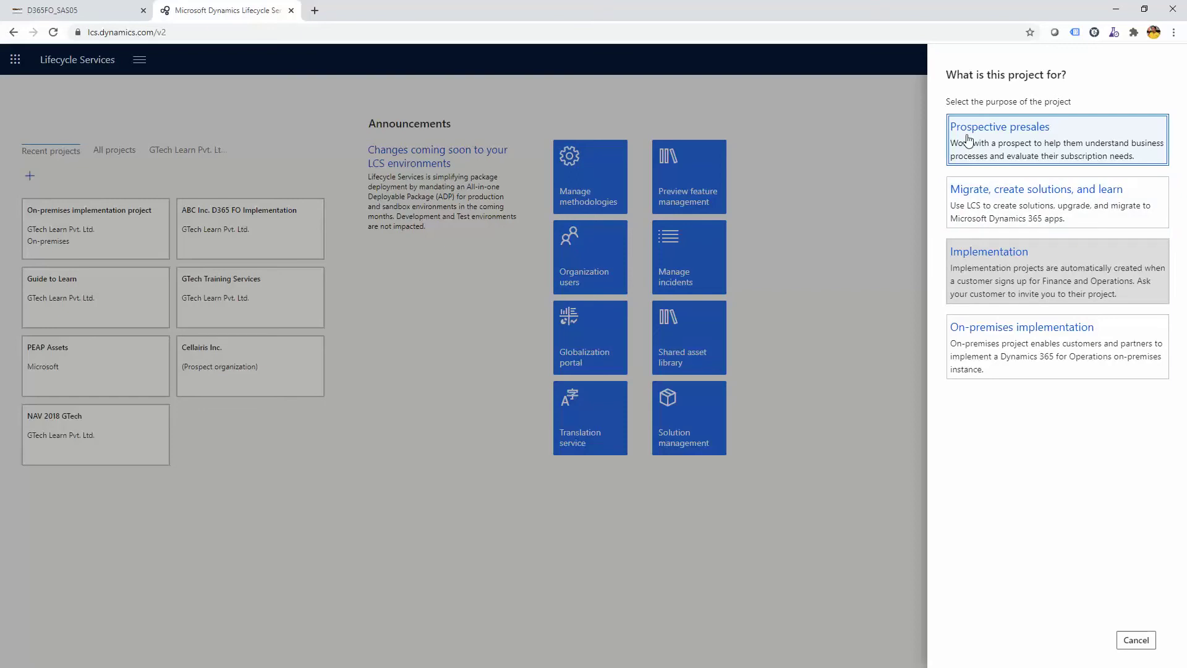
left_click(975, 213)
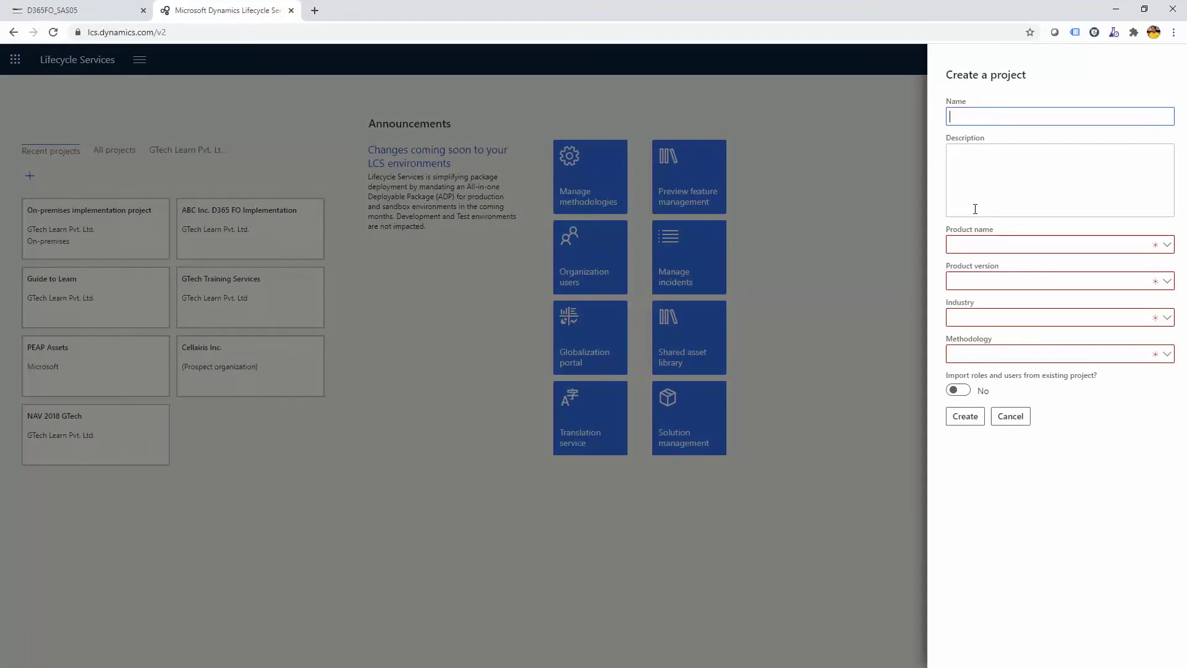
type("Demo")
left_click(1168, 248)
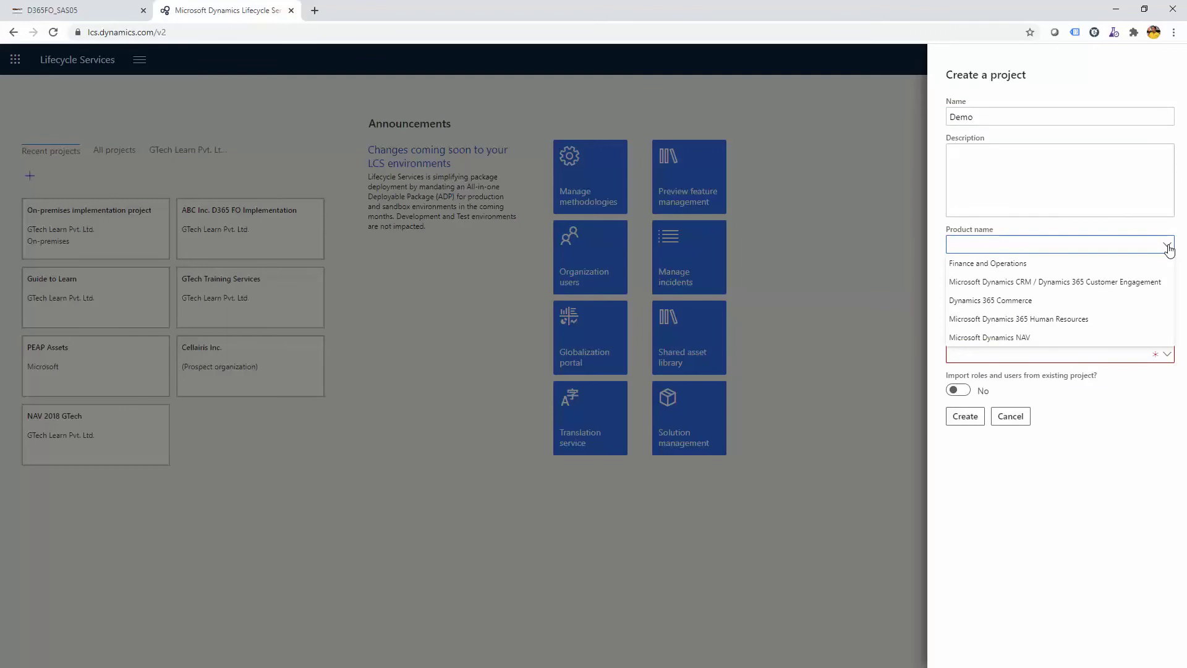
left_click(1015, 263)
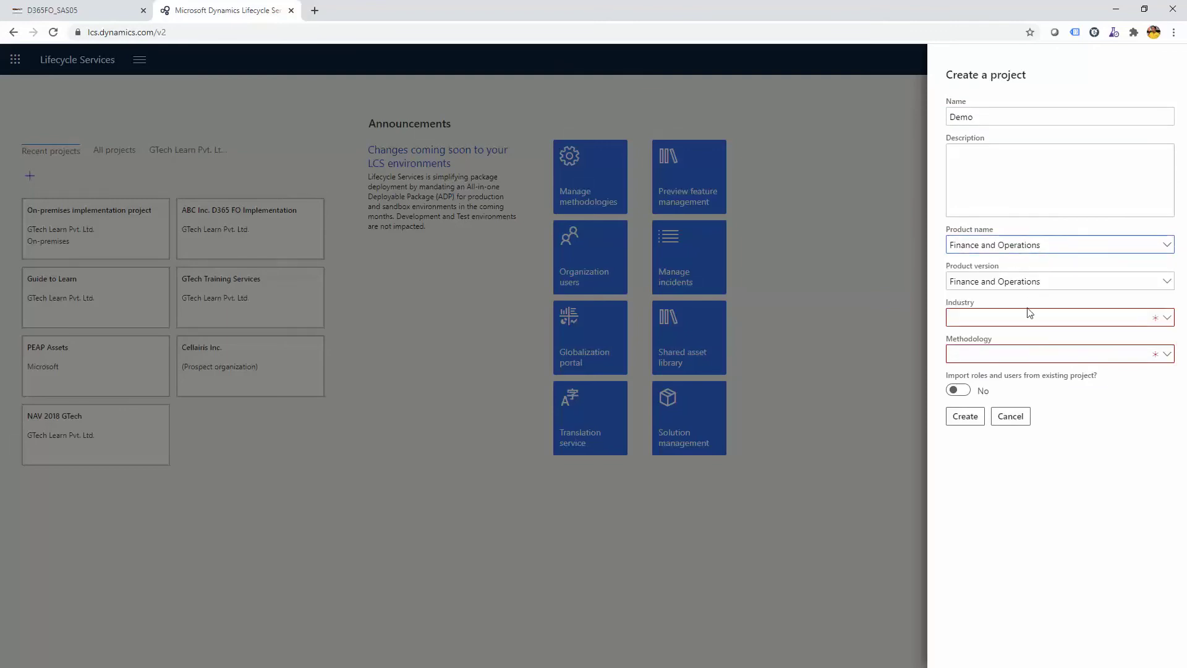
left_click(1166, 319)
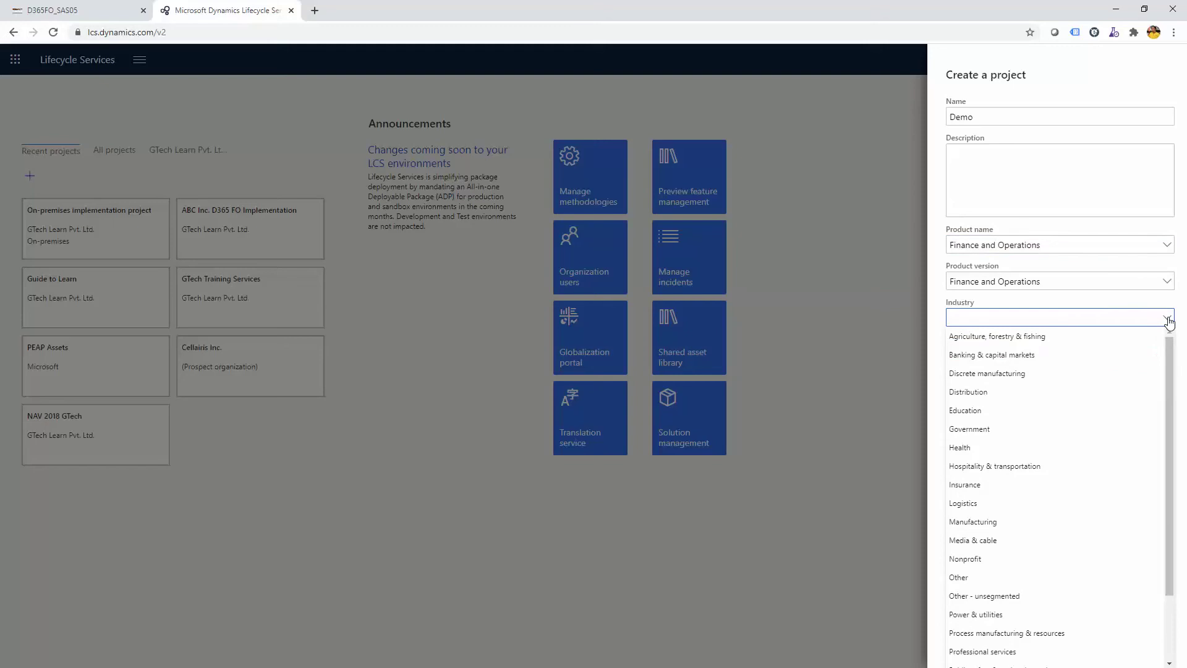
scroll(1170, 374, "down", 2)
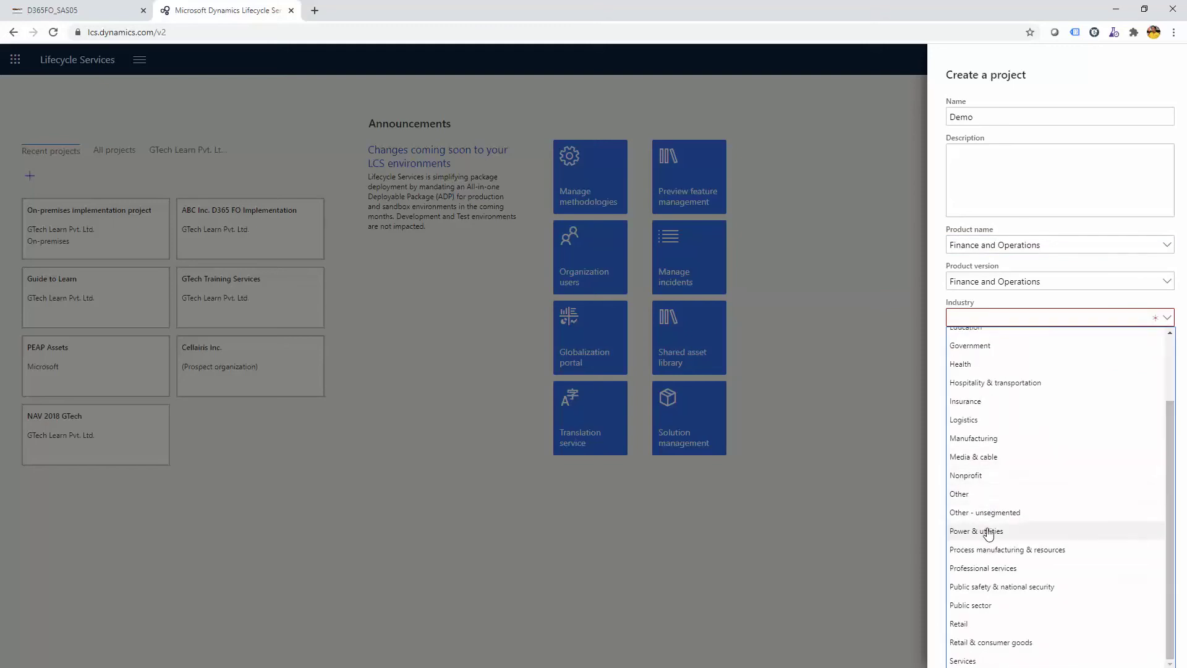
left_click(993, 606)
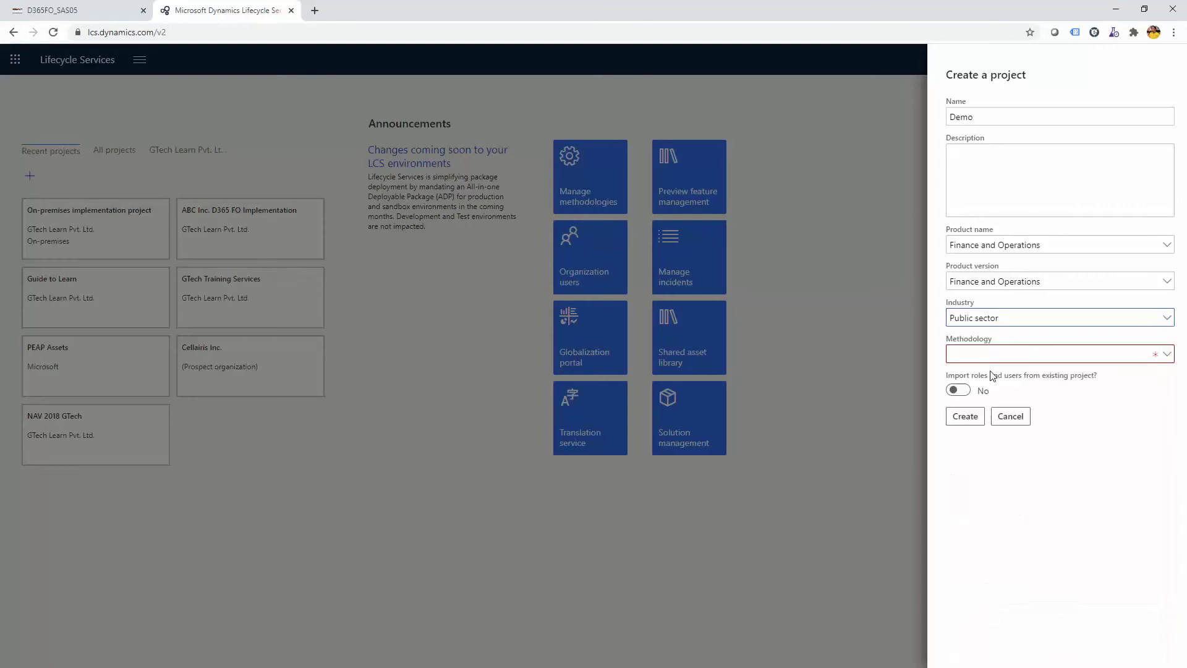
left_click(1167, 354)
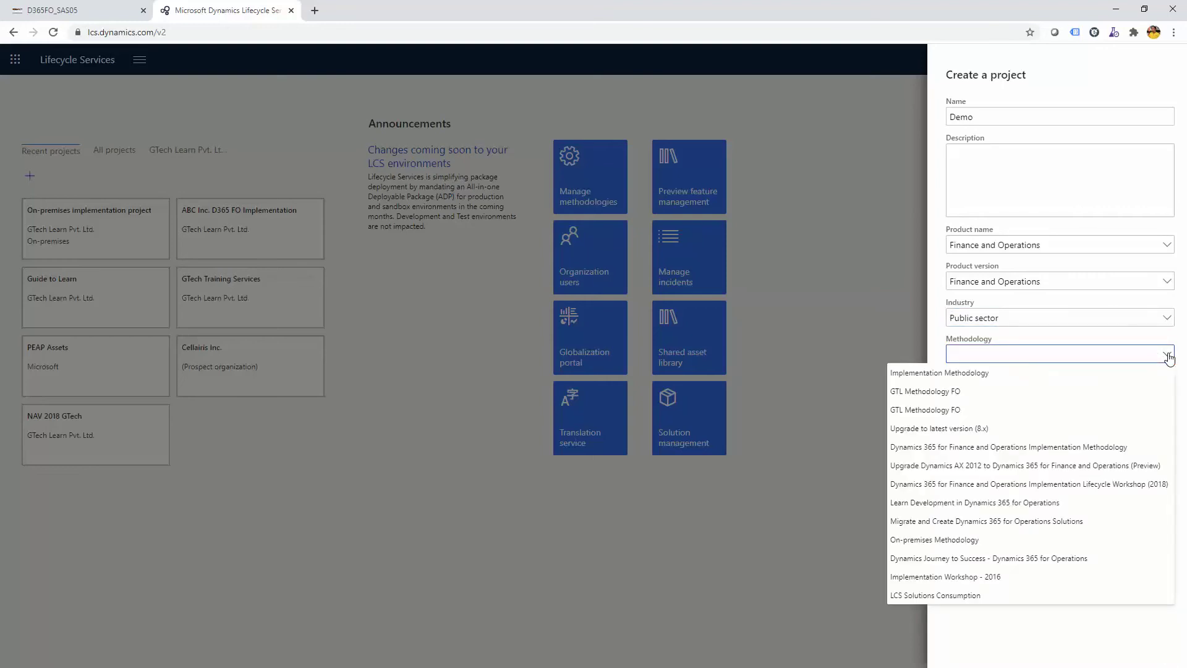
left_click(1058, 373)
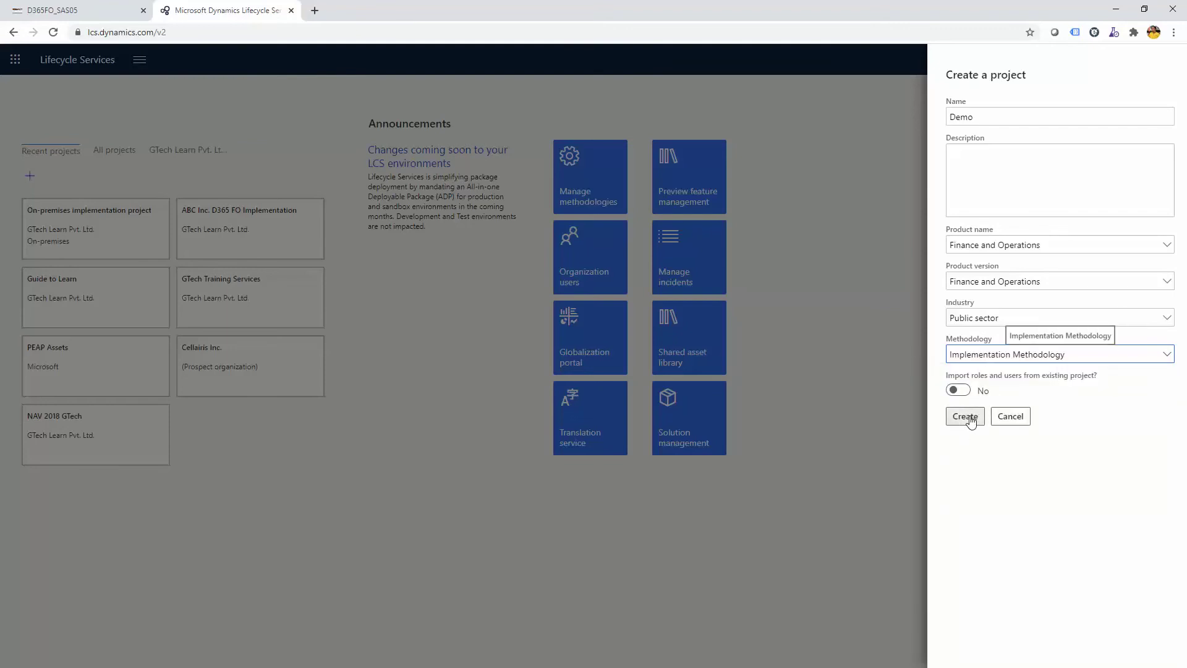
left_click(1019, 419)
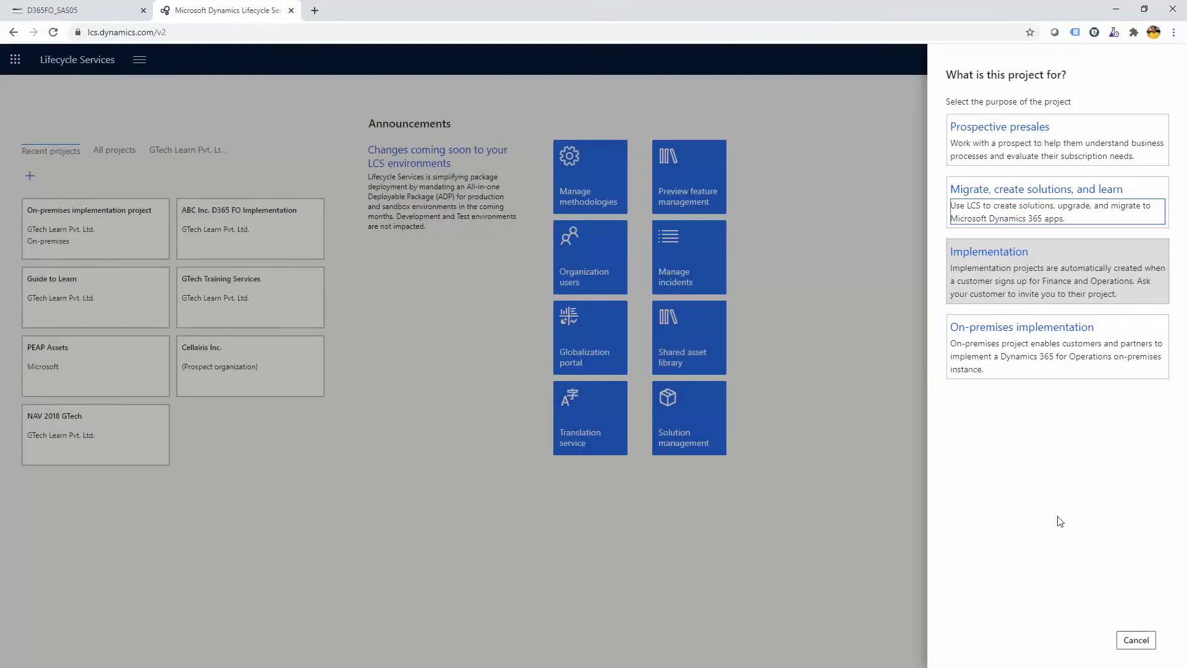
Cancel the 'What is this project for?' panel to get back to the recent projects list
left_click(1128, 642)
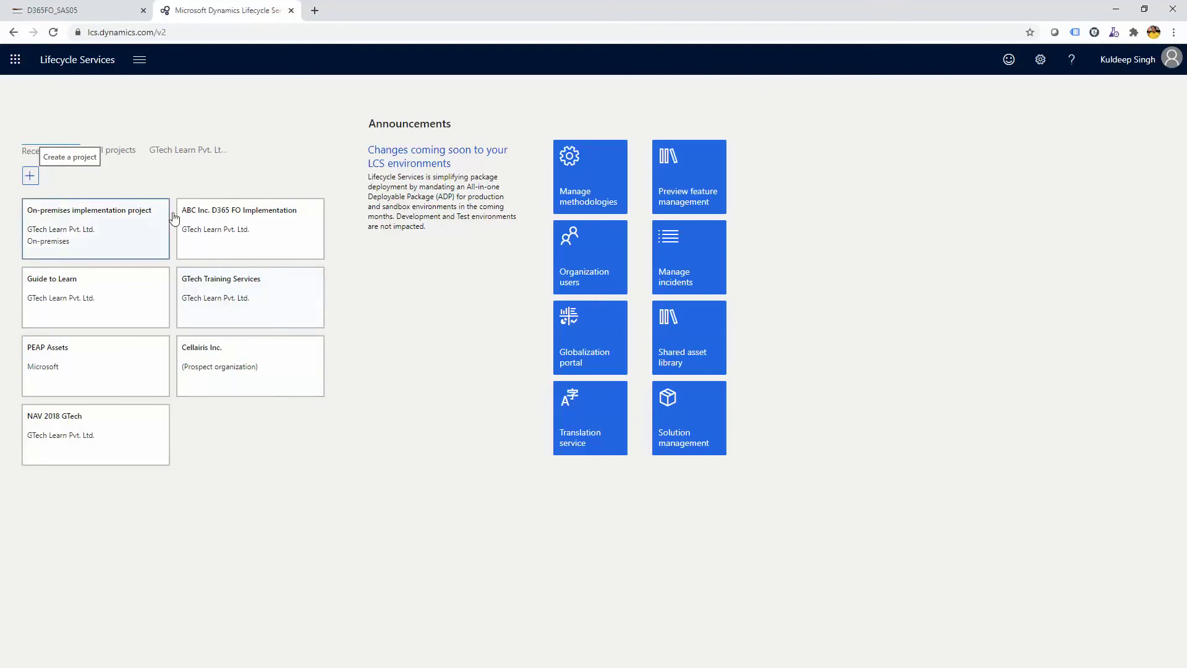
Open the GTech Training Services project and go to its Cloud-hosted environments page
left_click(225, 299)
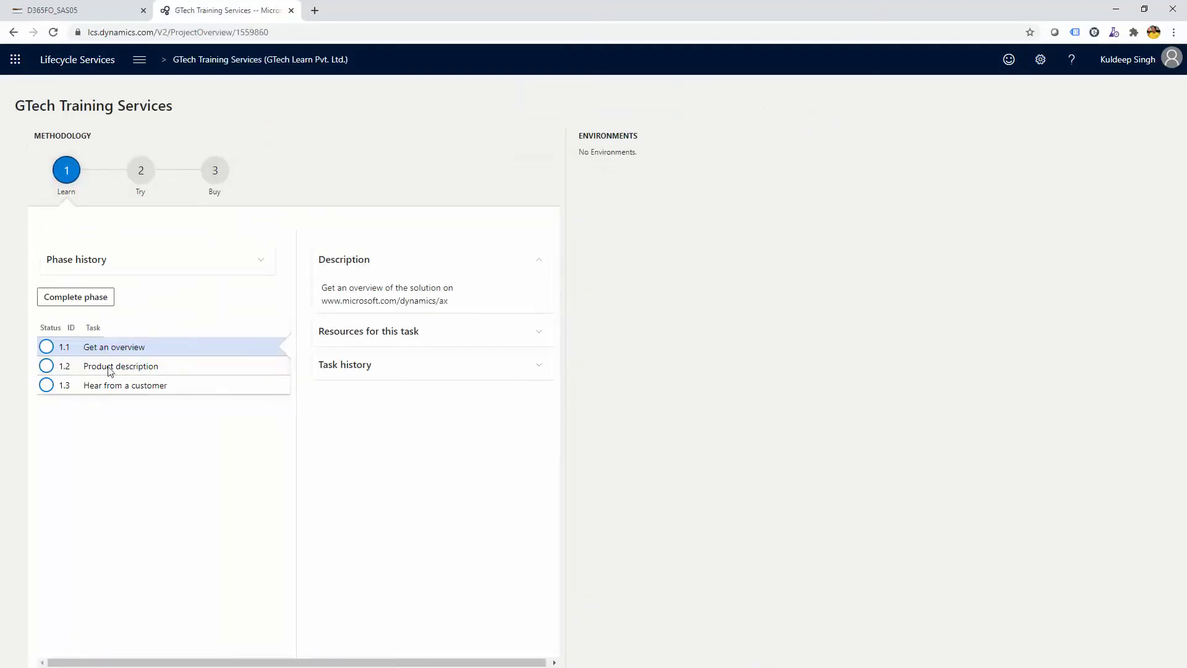
left_click(139, 62)
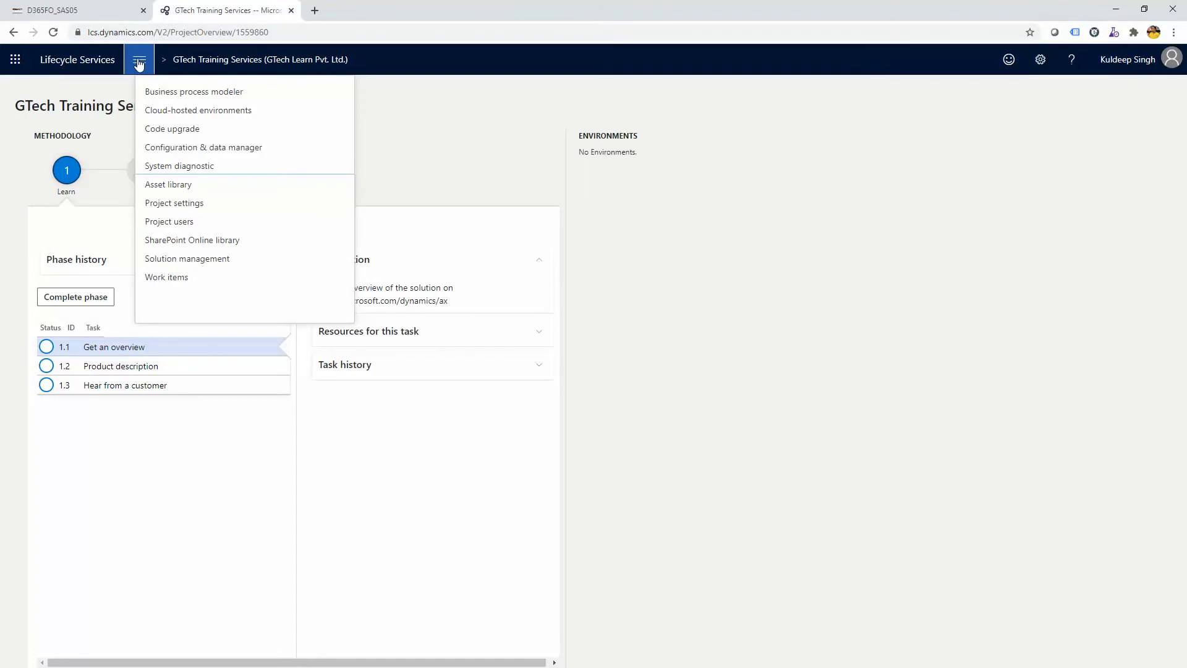
left_click(159, 110)
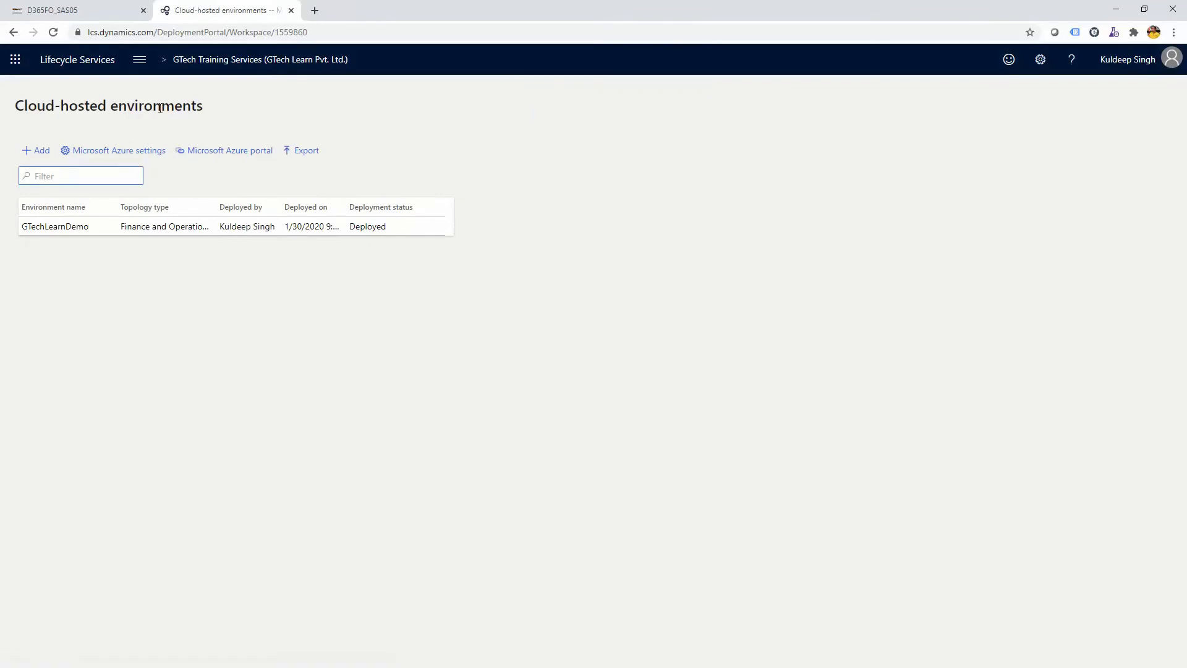
Select GTechLearnDemo and open its Full details page showing version 10.0.8 and the demo-1 VM
left_click(44, 228)
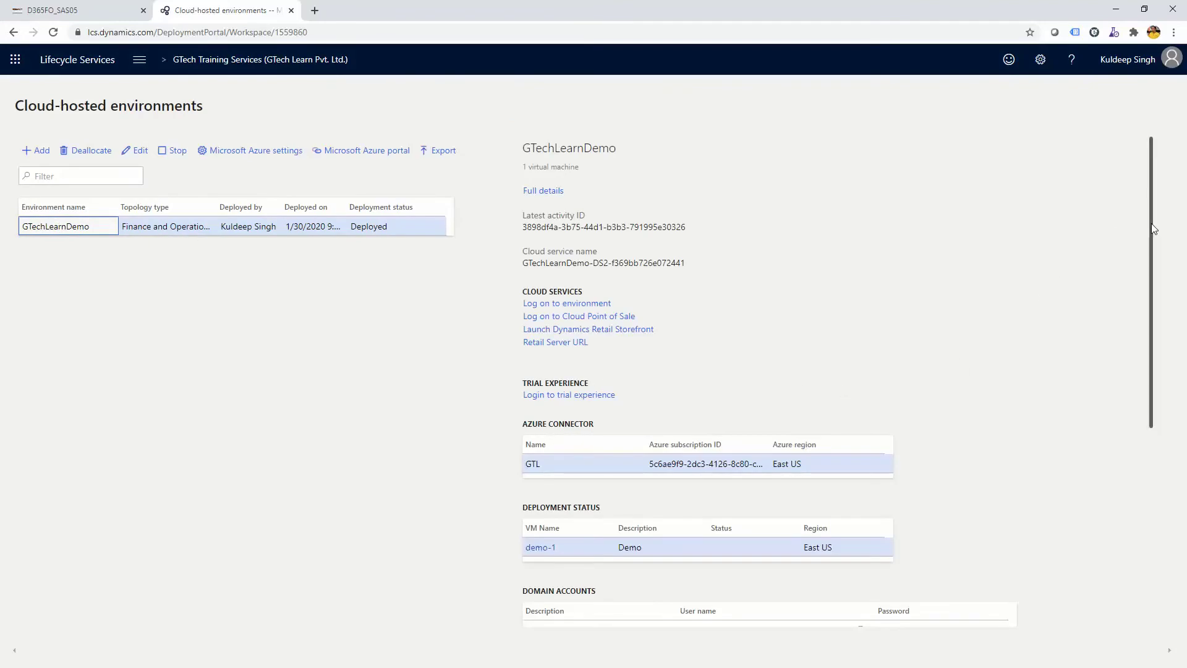
left_click_drag(1150, 222, 1148, 191)
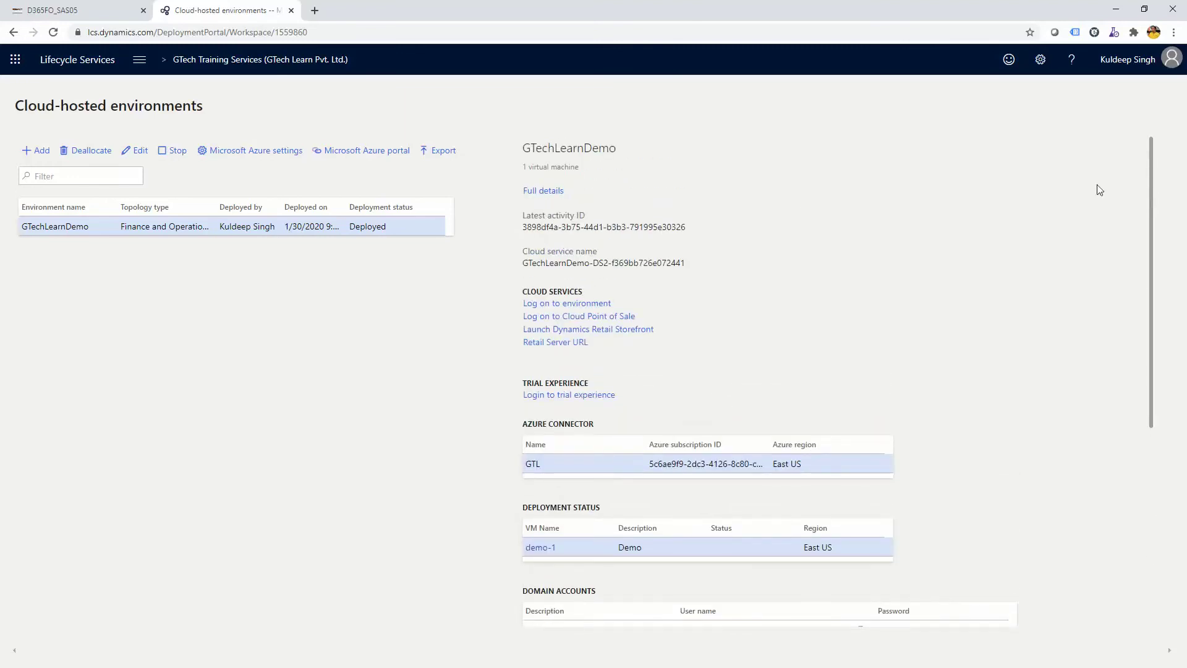
left_click(548, 195, "ctrl")
left_click(340, 5)
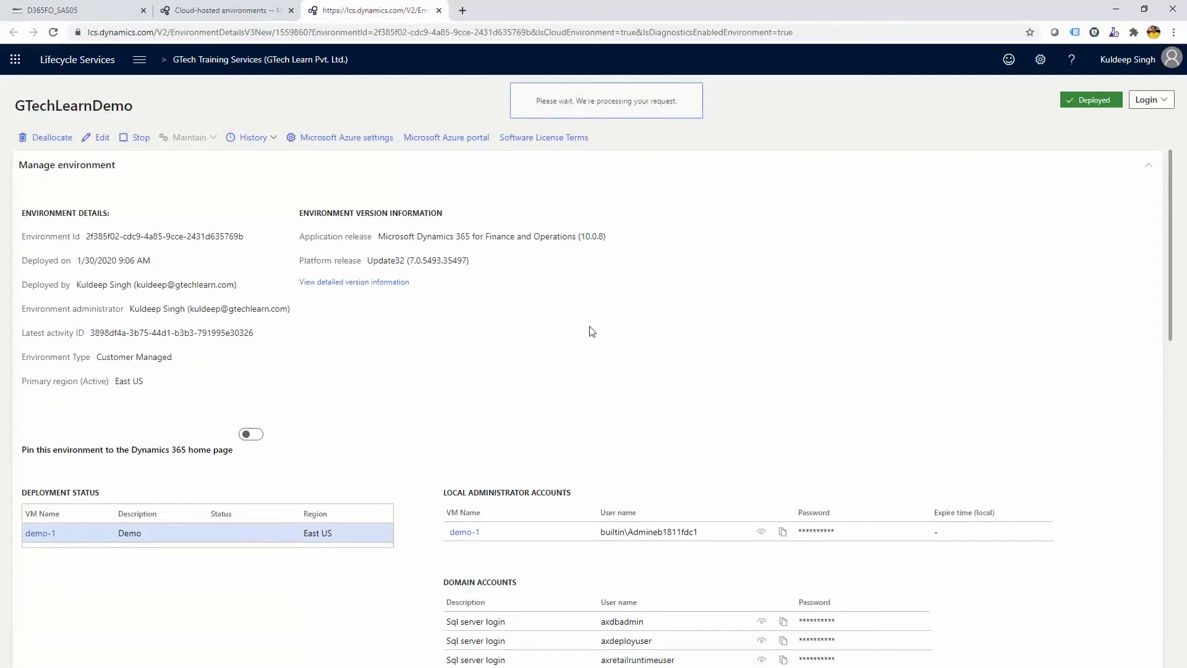
Reveal the local administrator password and look over the environment's maintenance options
left_click(761, 533)
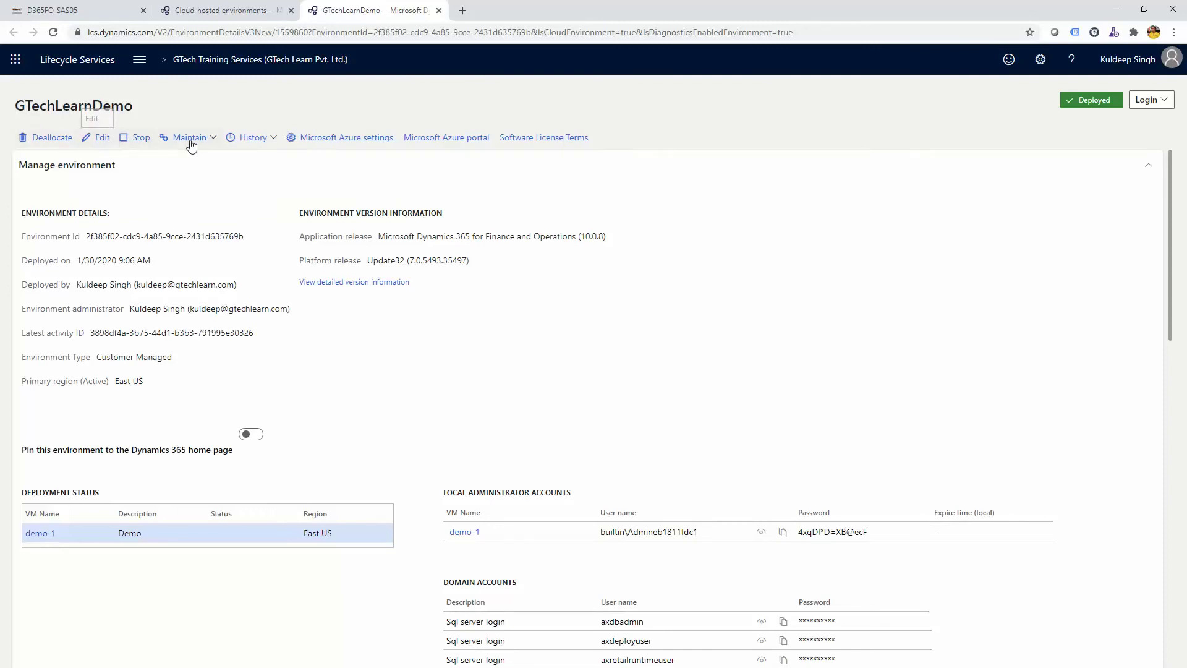
left_click(211, 142)
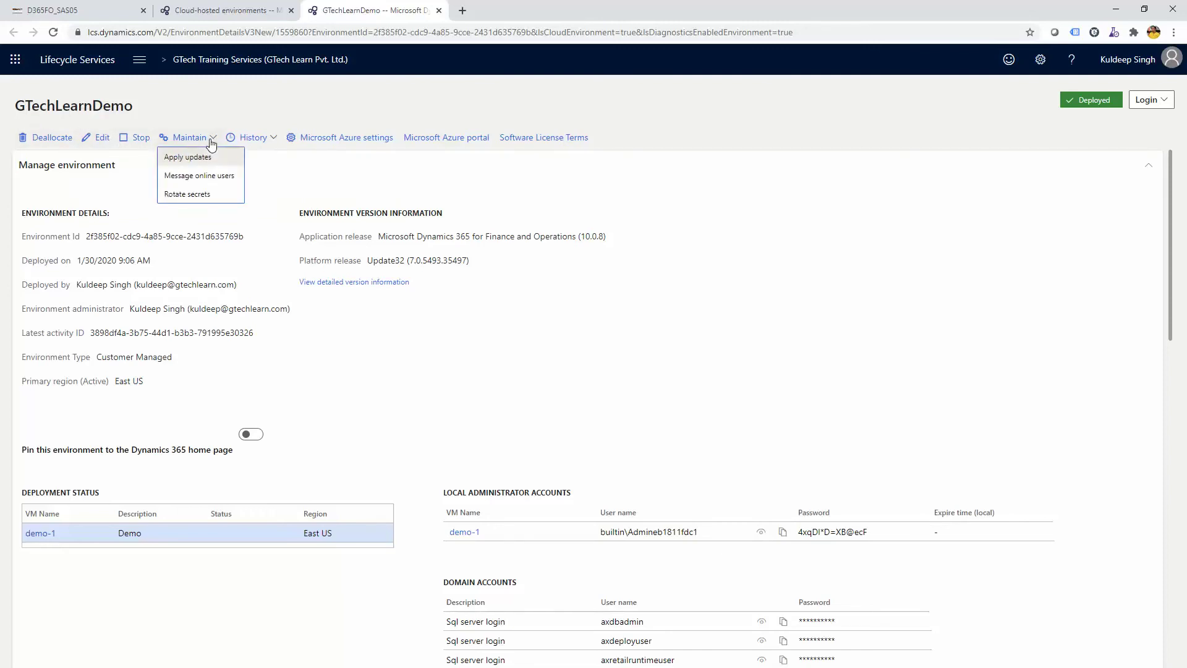
left_click(354, 177)
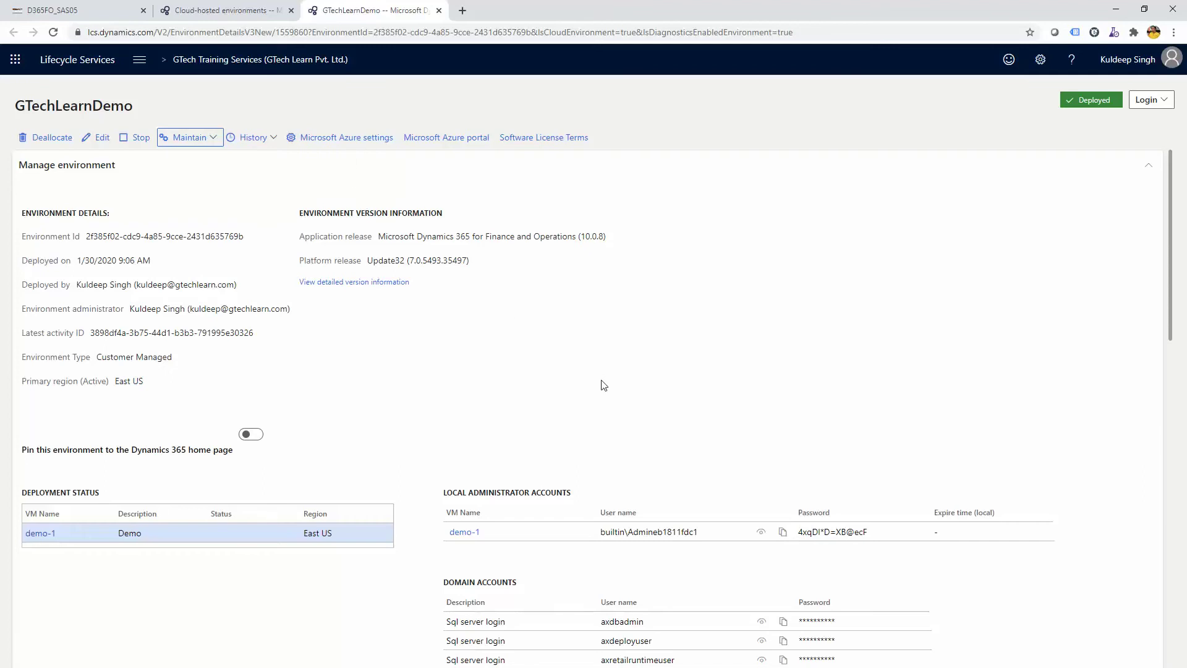
Log on to the GTechLearnDemo environment through the Login dropdown's 'Log on to environment'
scroll(592, 399, "down", 10)
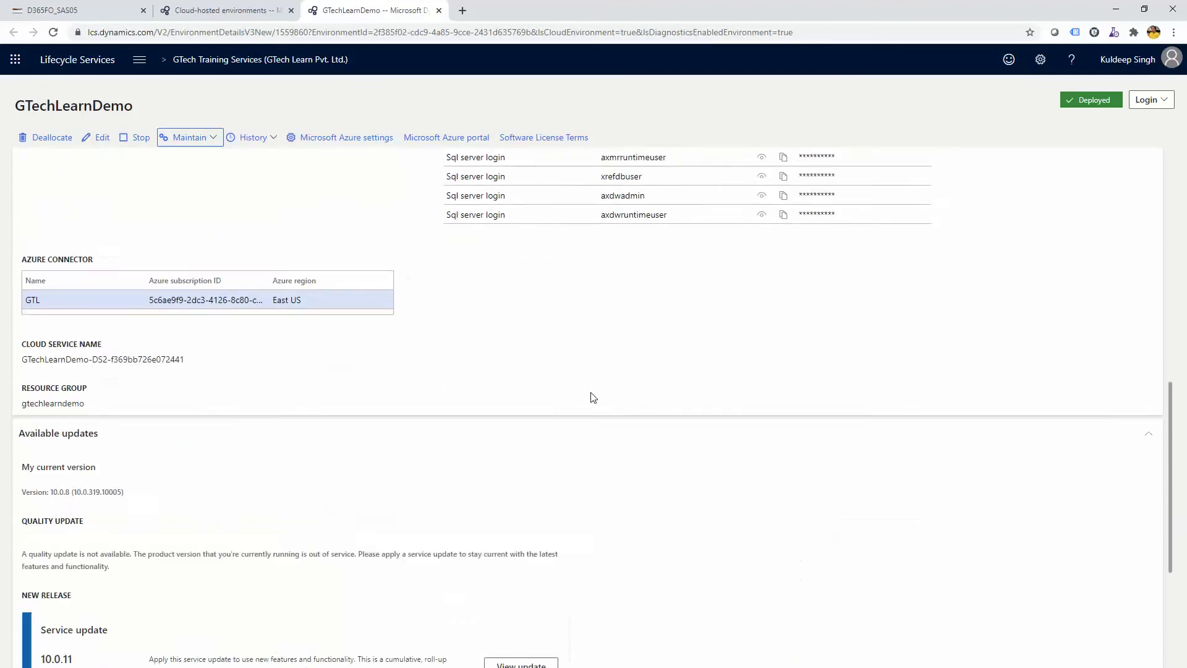
scroll(592, 399, "up", 10)
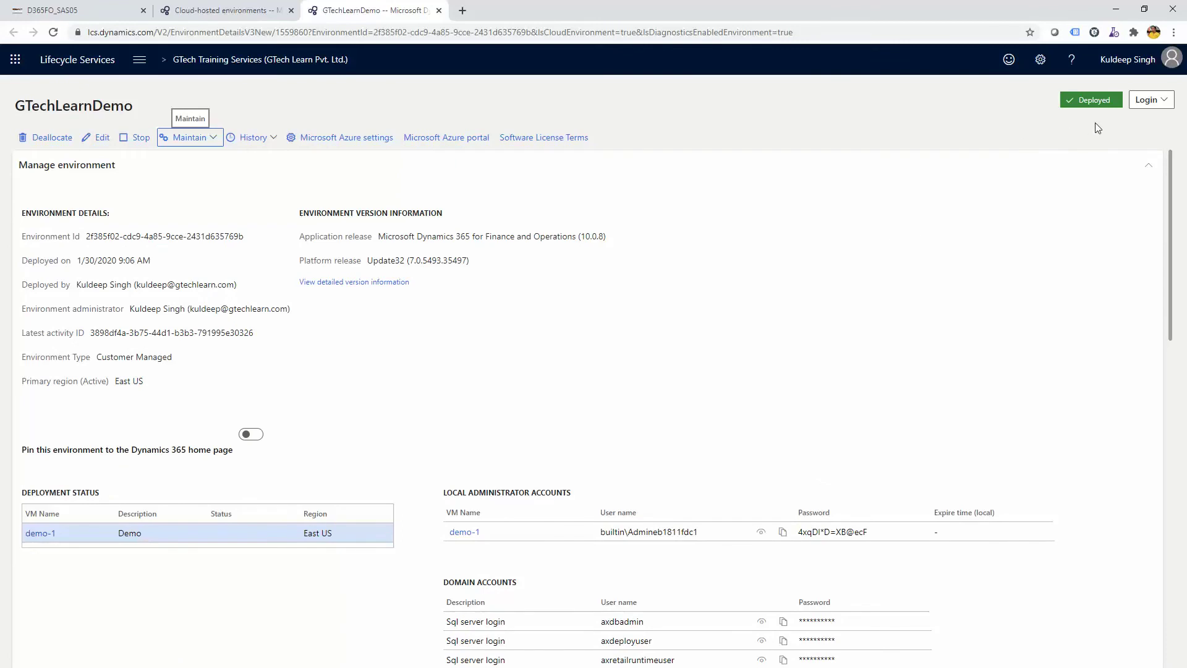
left_click(1140, 106)
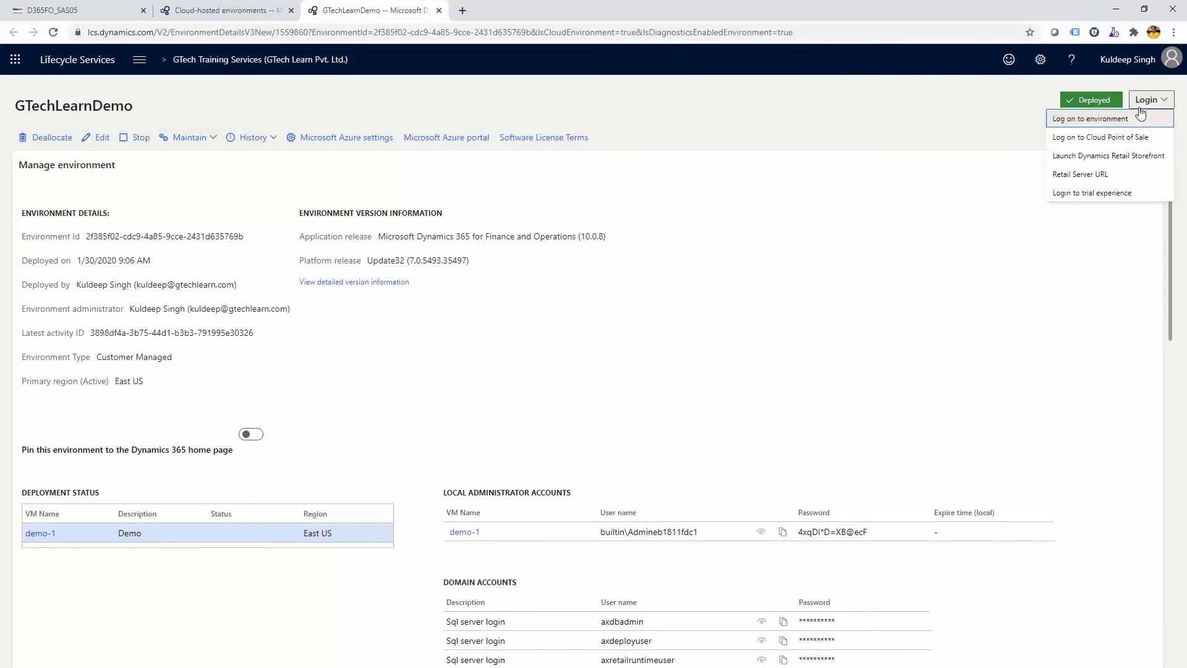
left_click(1093, 124)
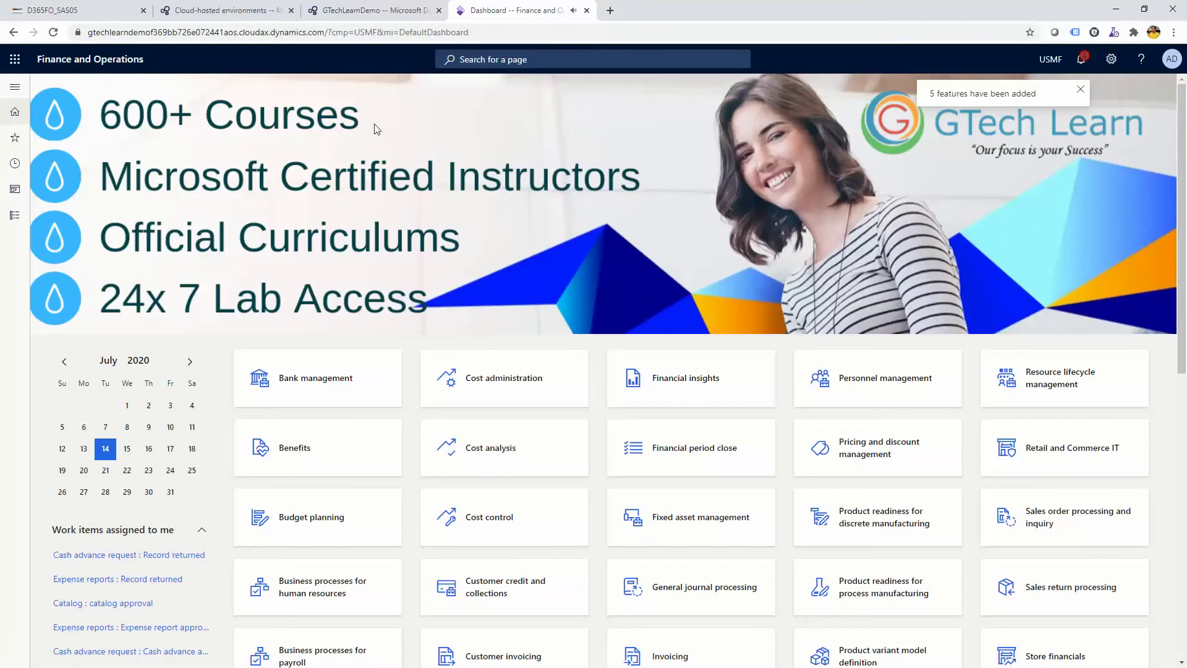
Browse the Modules list in the USMF dashboard's navigation pane, then collapse the pane
left_click(17, 88)
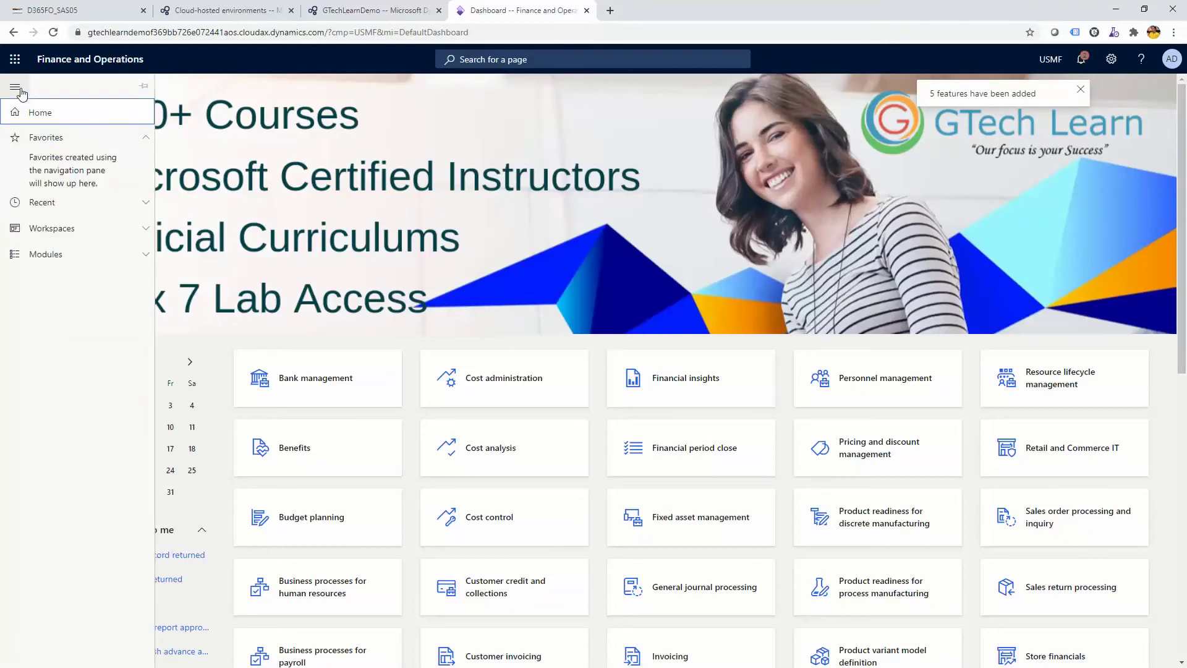
left_click(98, 254)
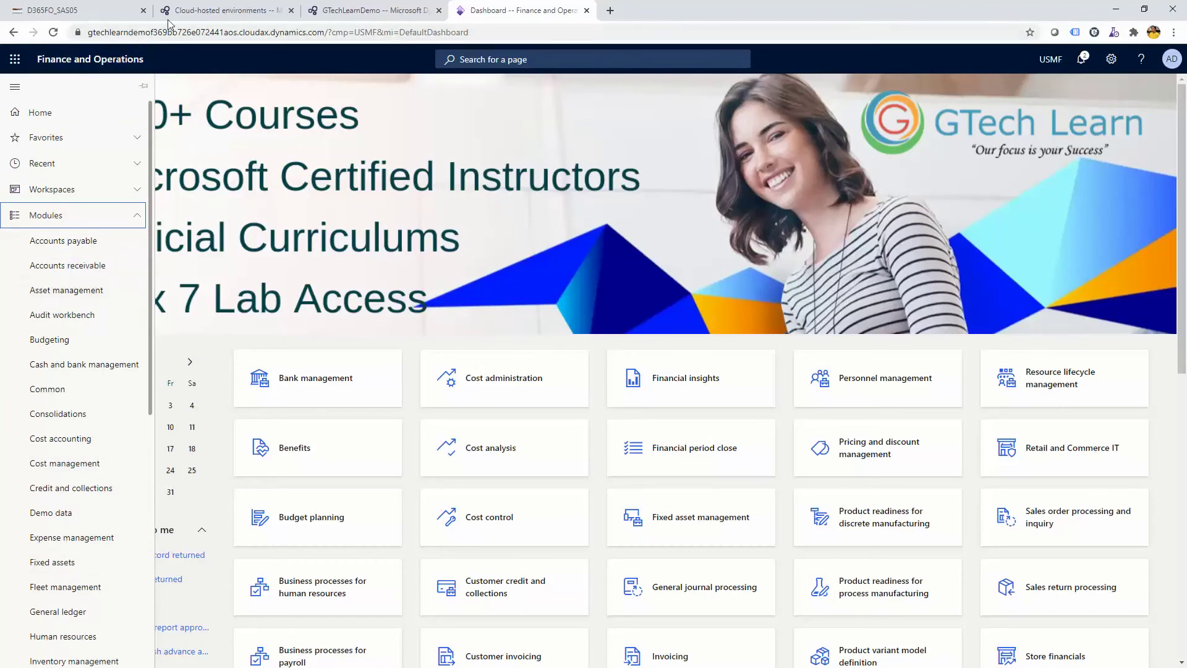
left_click(246, 64)
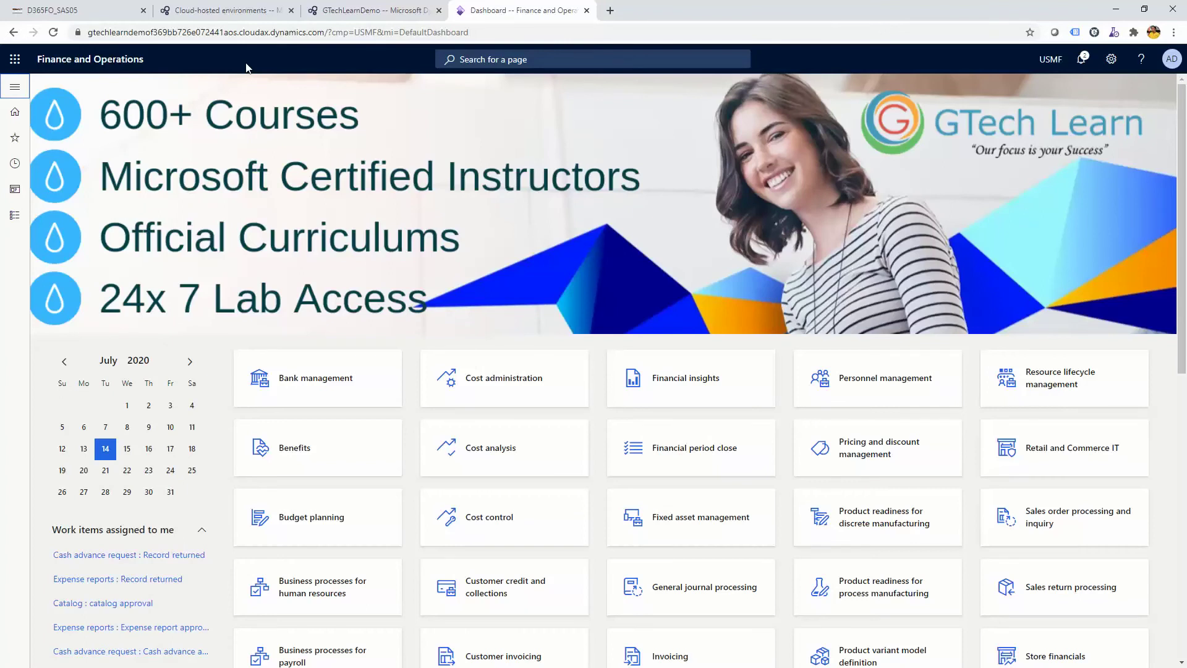
Load operations.gtechlearn.com in a new tab, then switch back to the cloudax Dashboard tab
left_click(610, 10)
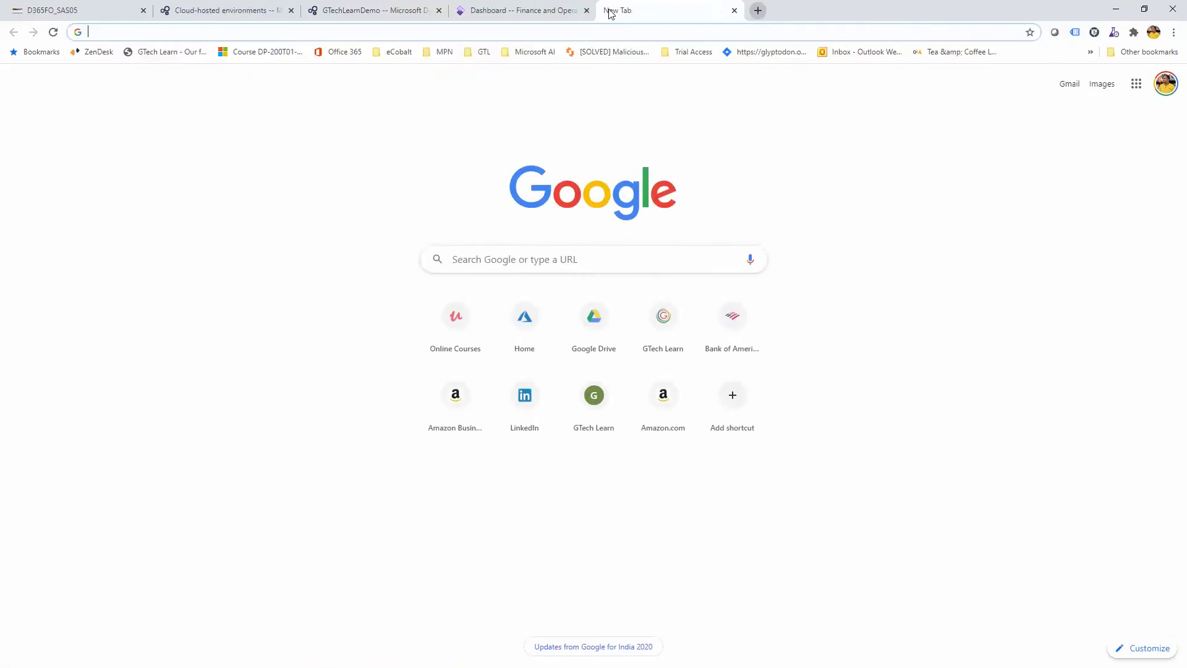
type("operations.gtechlearn.com")
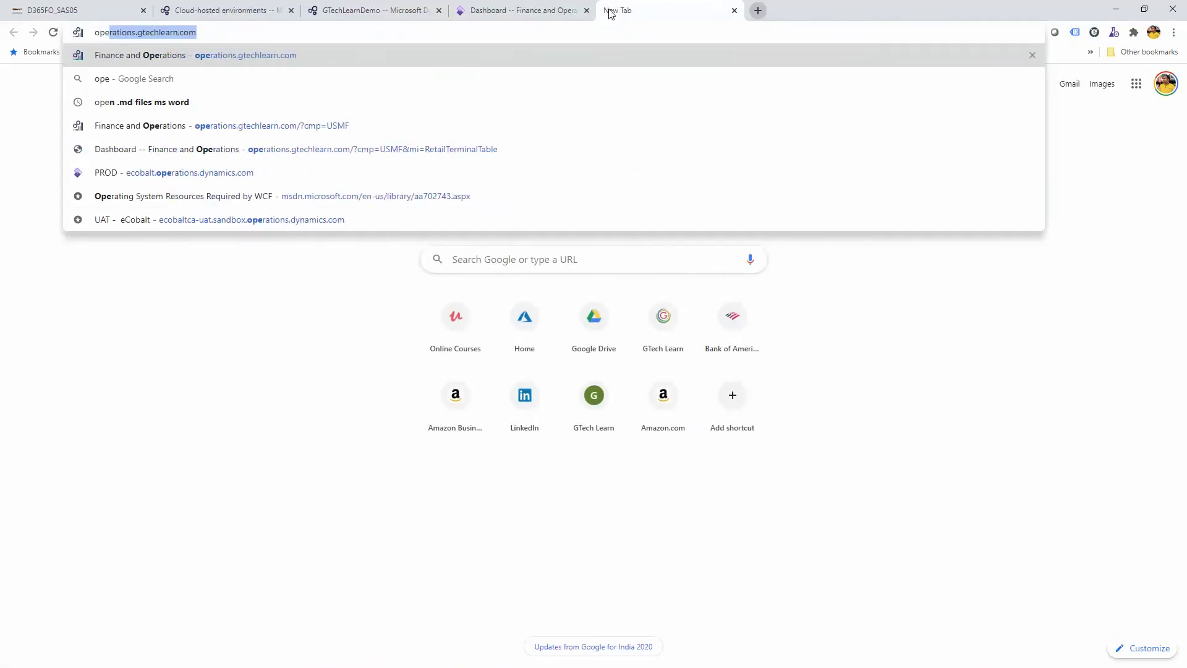
key("Return")
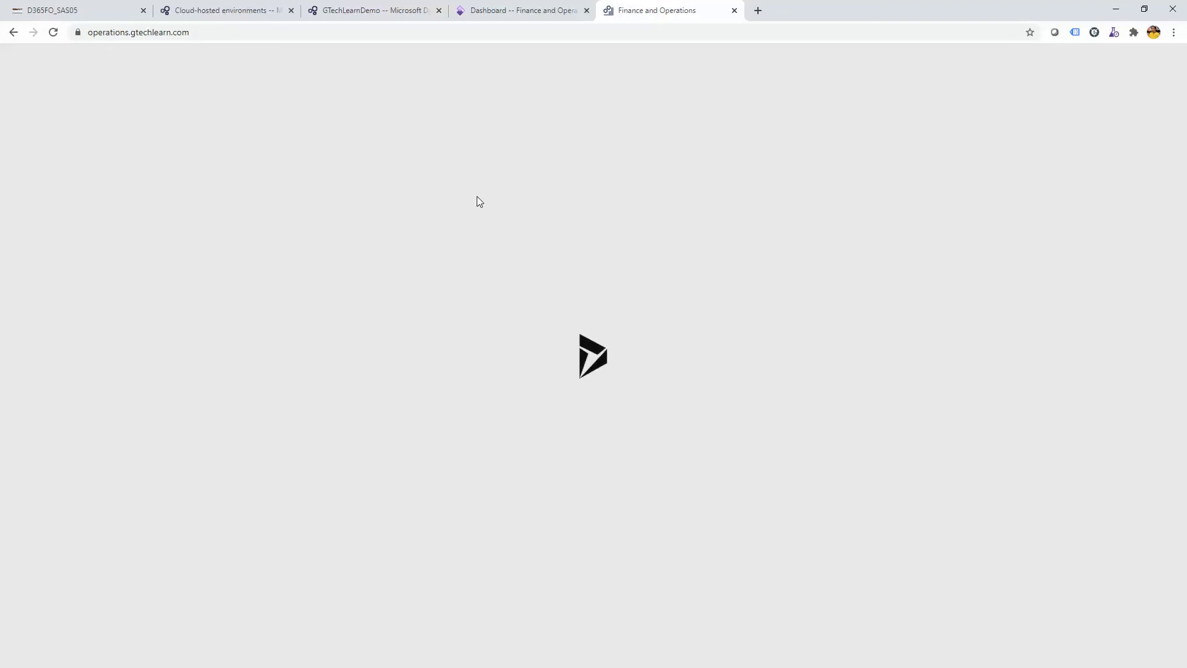
left_click(488, 10)
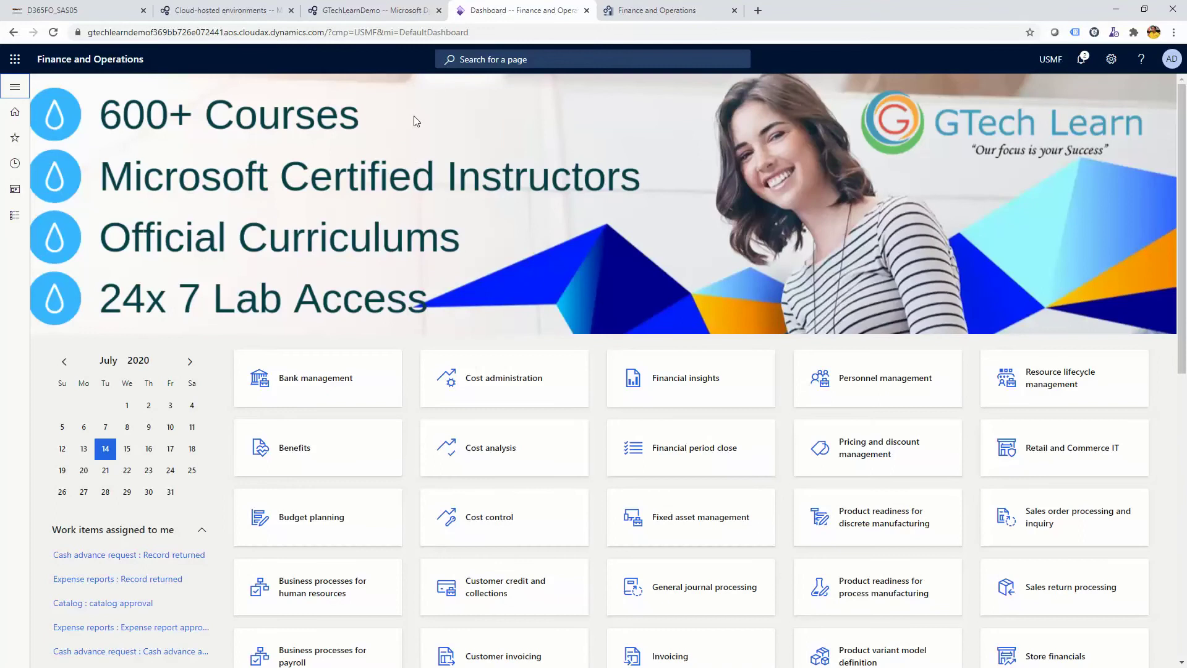
Toggle between the cloudax and gtechlearn Dashboard tabs to compare their workspace tiles
left_click(656, 8)
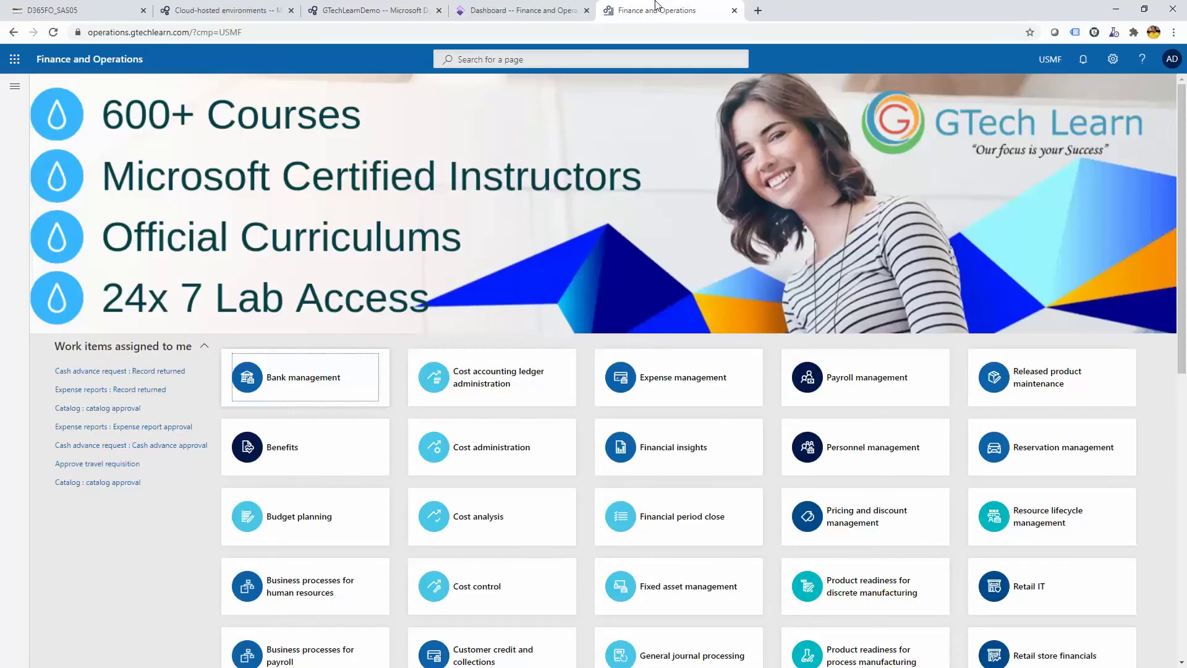
left_click(504, 7)
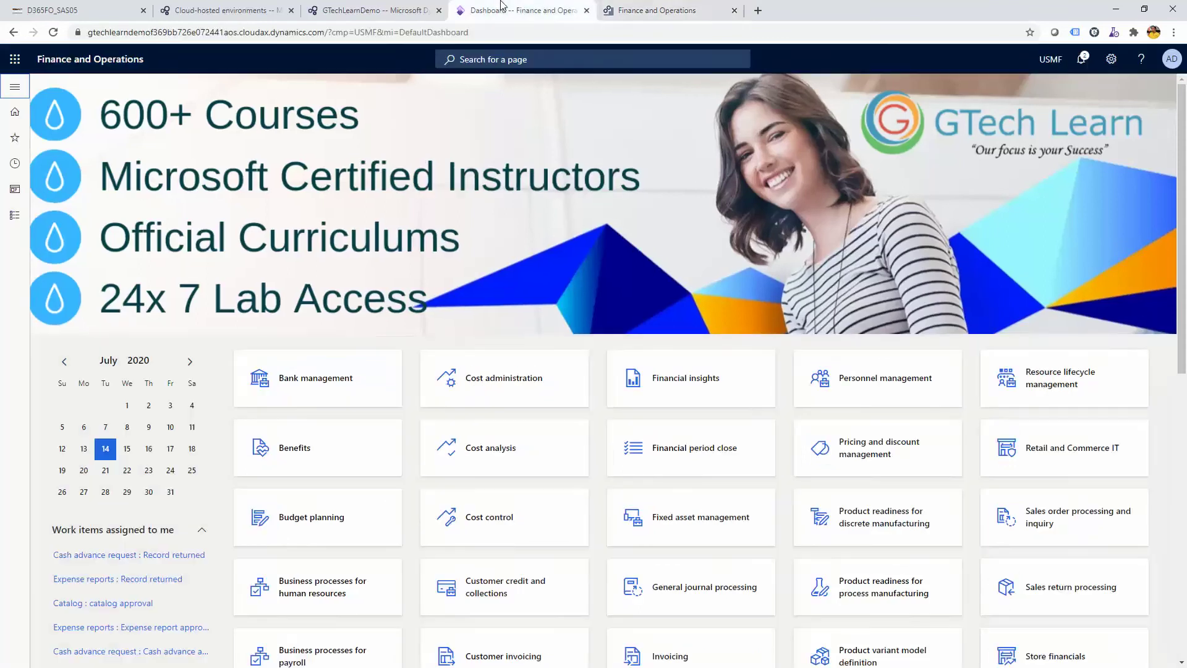
left_click(656, 6)
left_click(532, 7)
left_click(643, 9)
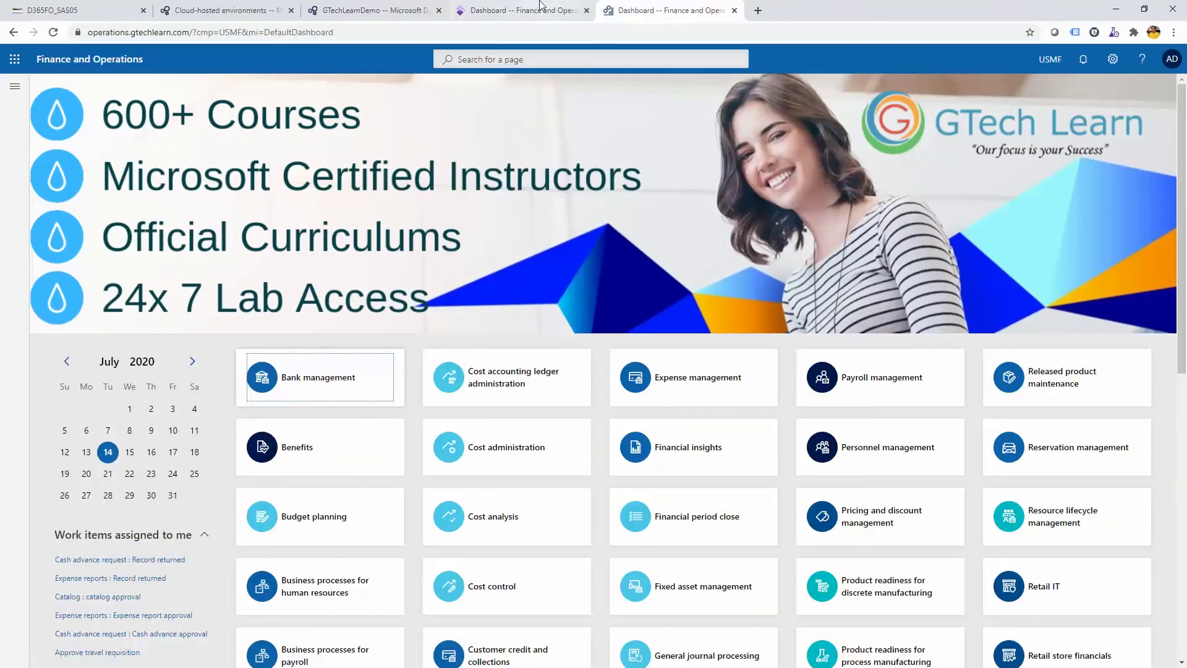
left_click(519, 9)
left_click(633, 8)
left_click(528, 8)
left_click(657, 6)
left_click(527, 6)
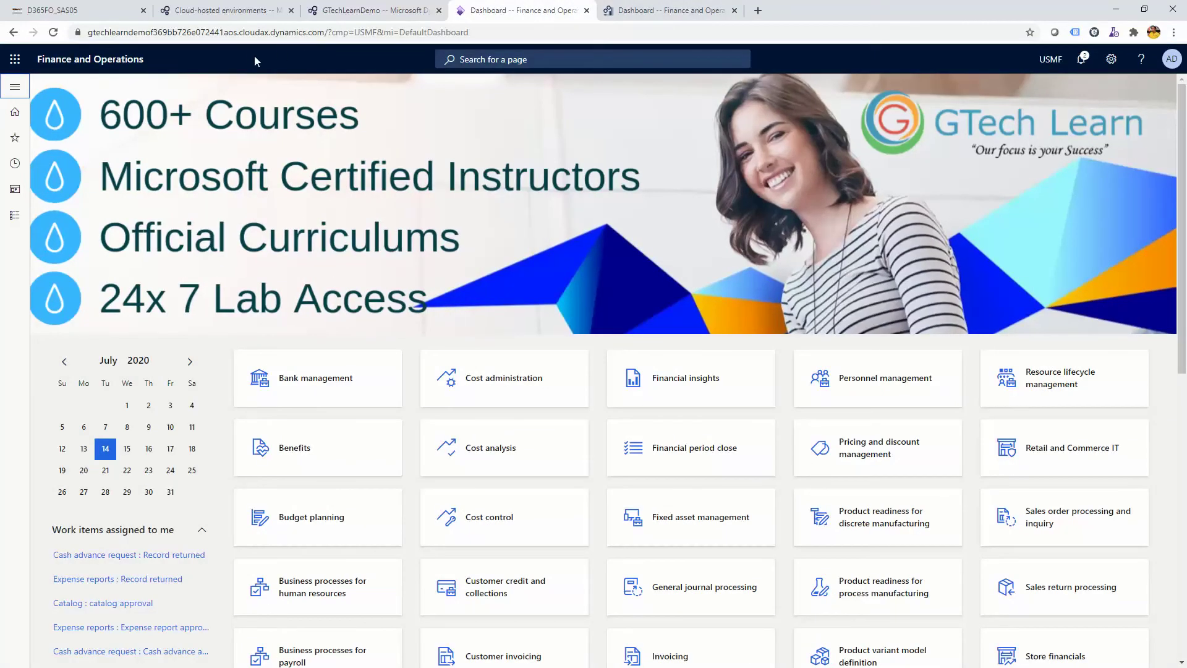
Compare the dynamics.com and gtechlearn.com domains in each address bar, check LCS, and end on gtechlearn
left_click_drag(272, 34, 326, 37)
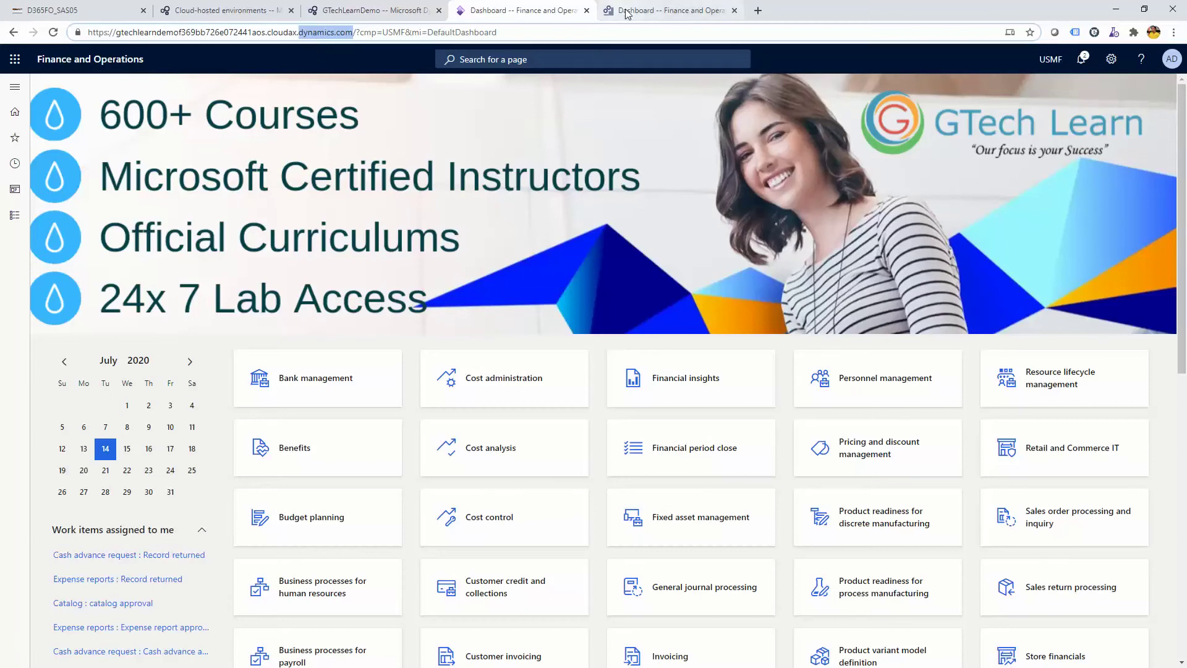
left_click(644, 10)
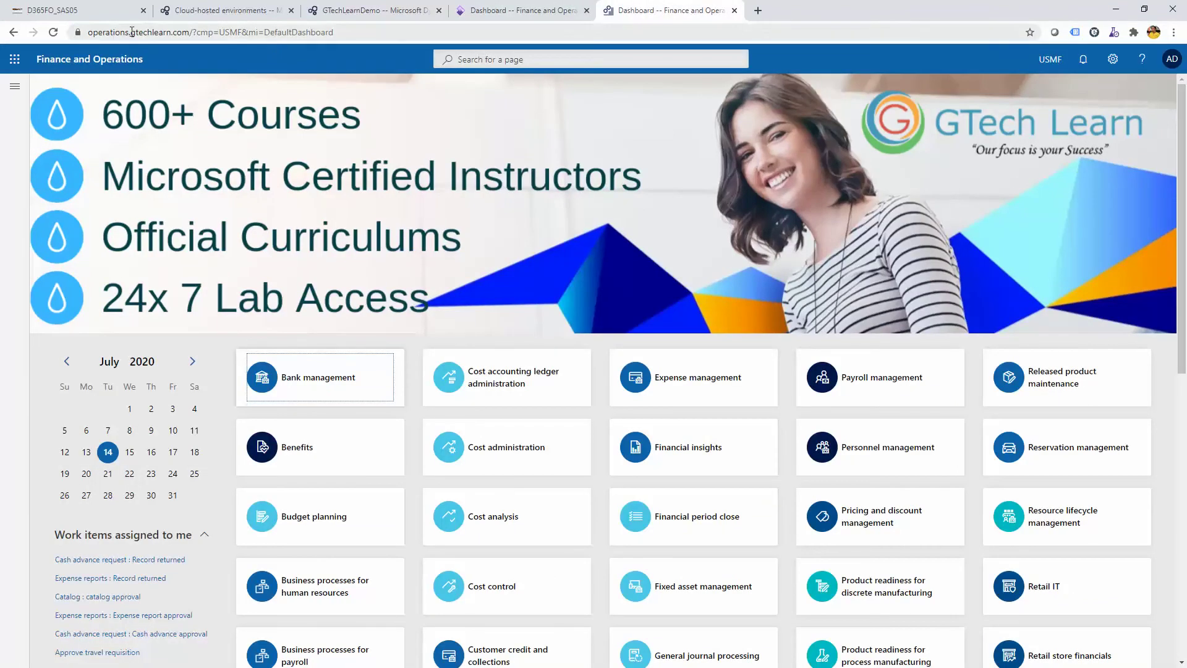
left_click_drag(131, 32, 187, 34)
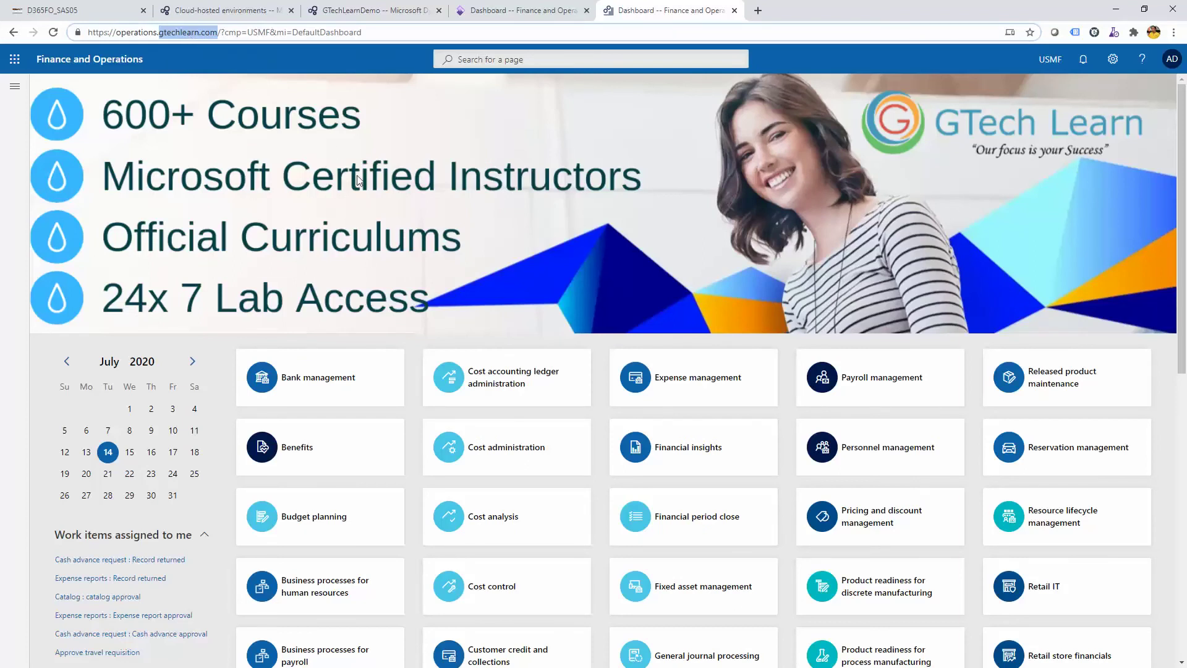
key("ctrl+shift+Tab")
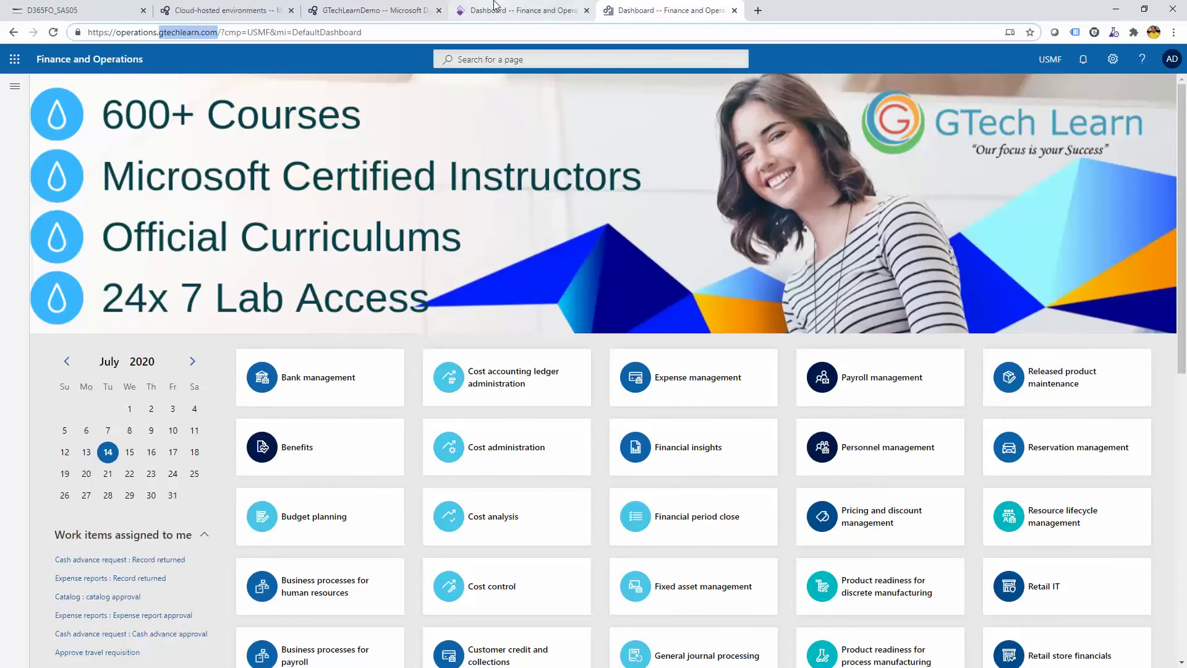
left_click(371, 117)
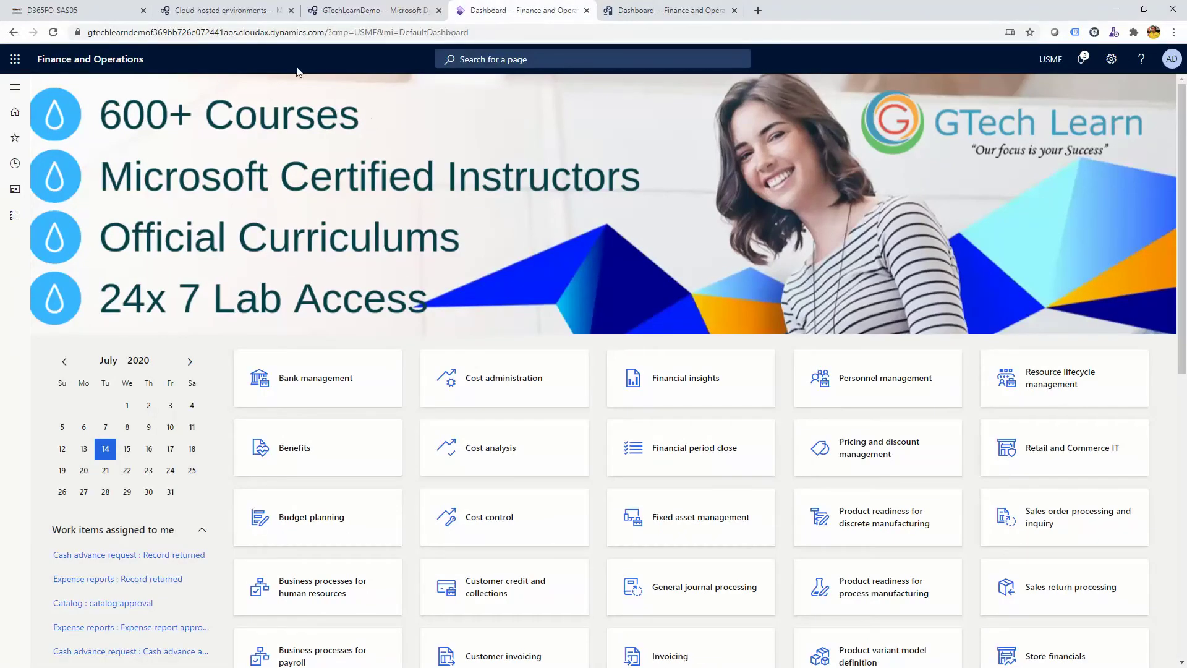
left_click(368, 6)
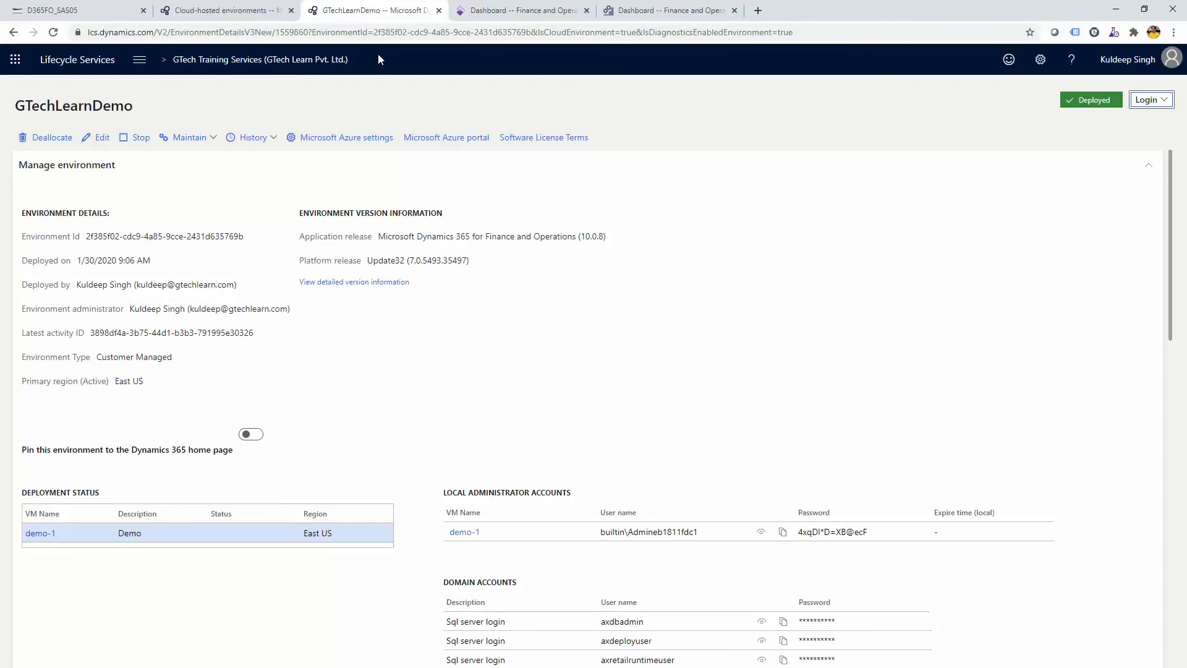
left_click(608, 8)
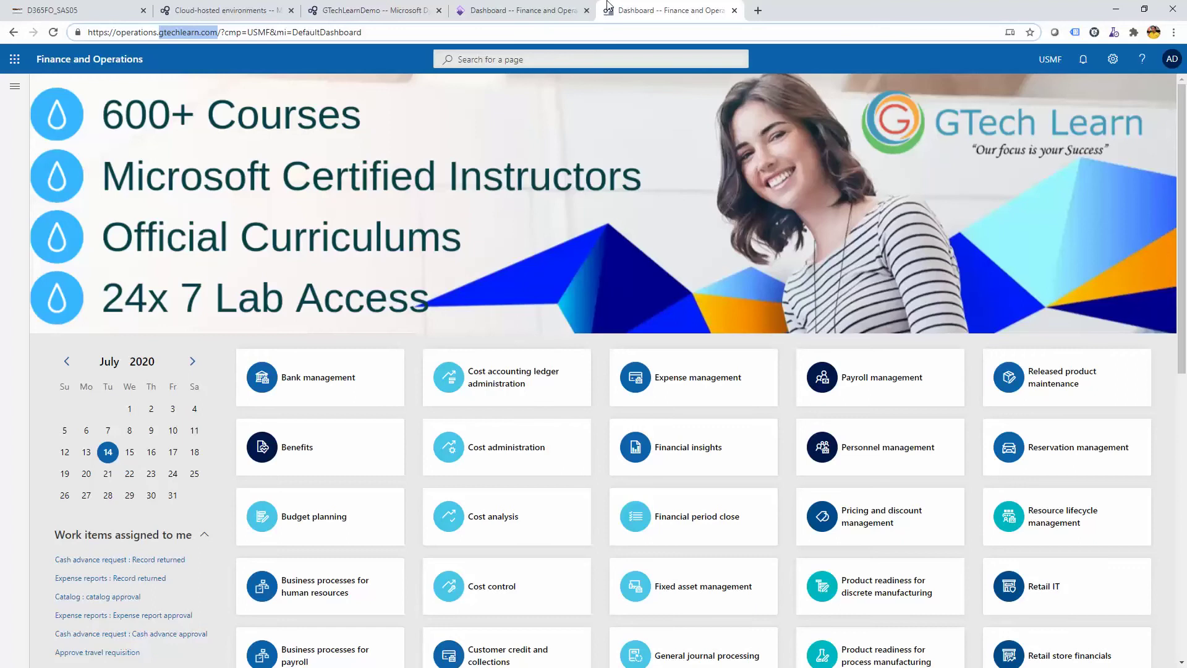
key("alt+Tab")
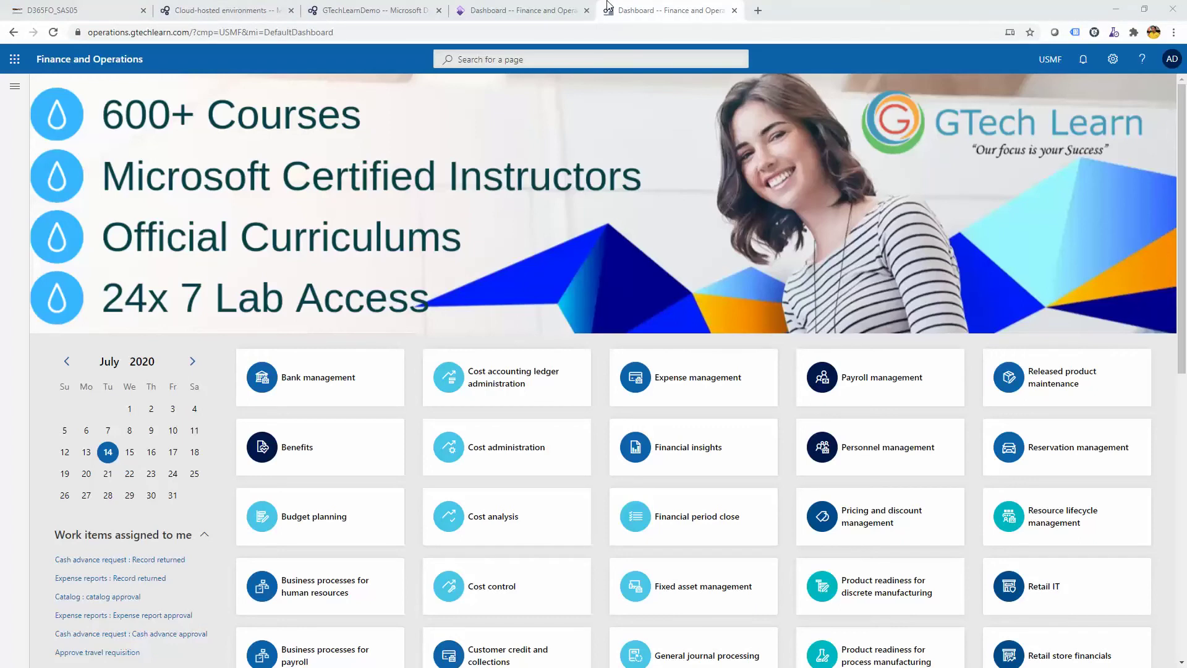
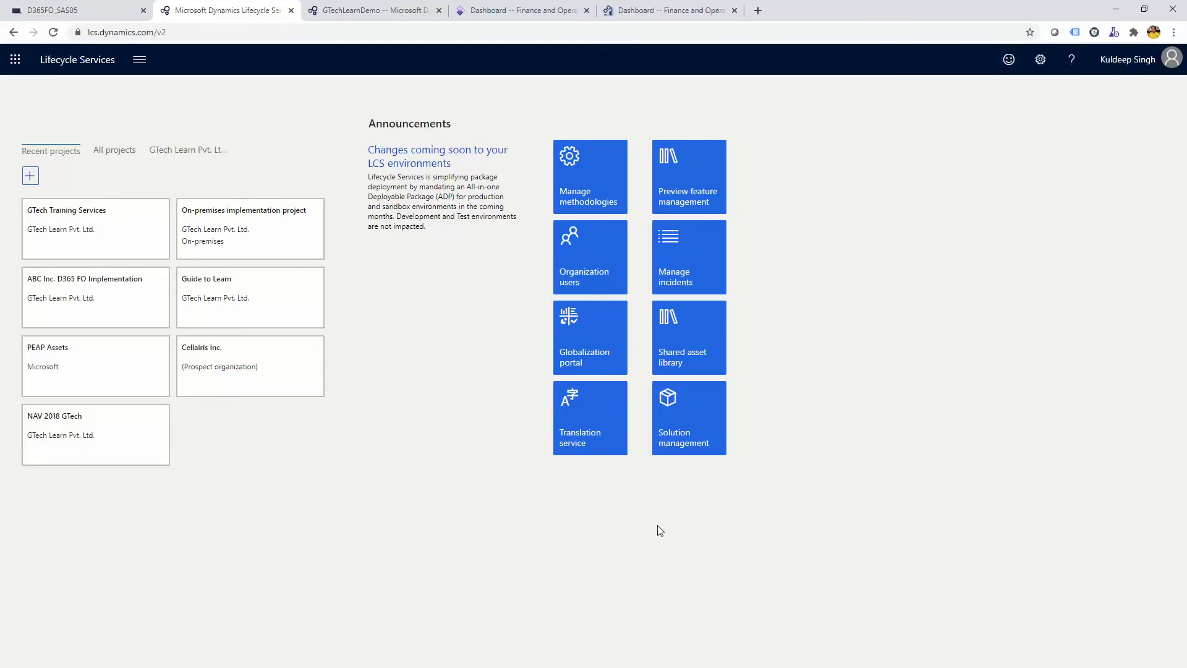
Open the Shared asset library, and load lcs.dynamics.com in the GTechLearnDemo tab
left_click(686, 340)
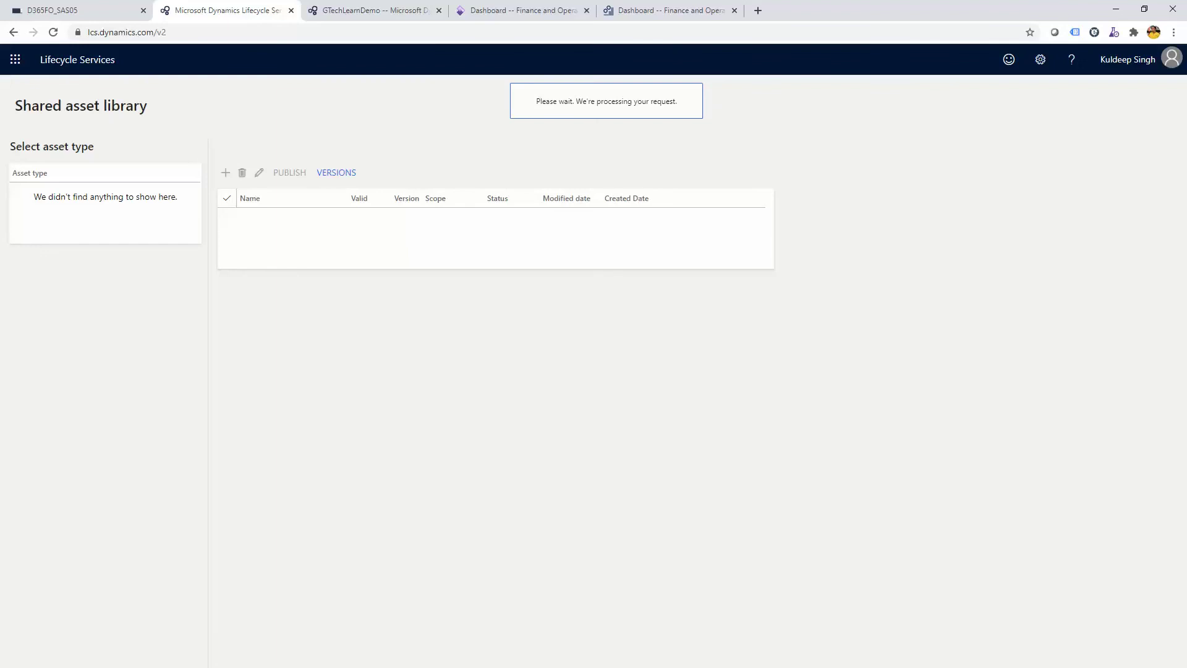
left_click(369, 6)
left_click(359, 25)
type("lc")
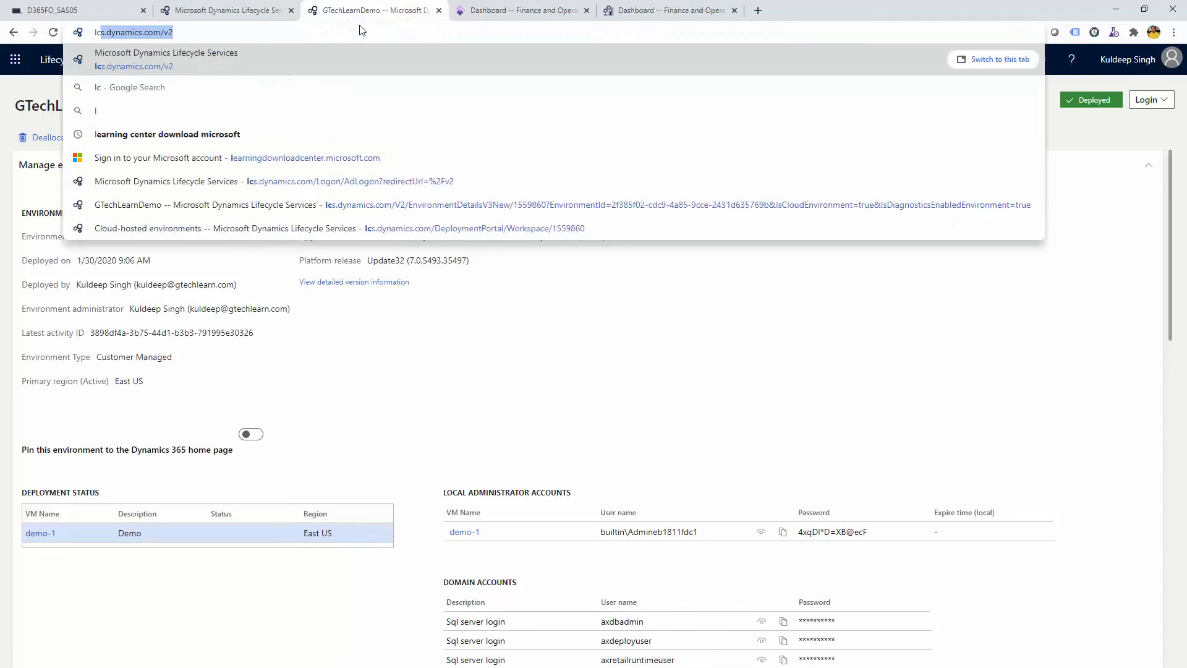
type("s")
key("Return")
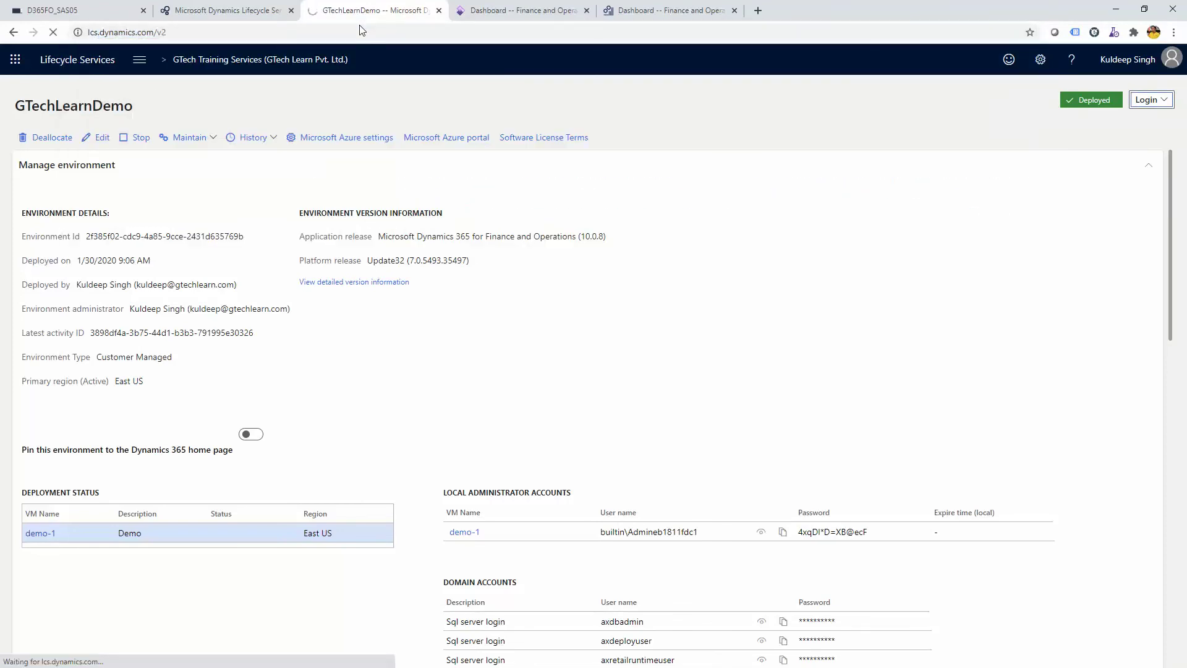
Switch between the asset library and home page tabs until both have loaded
left_click(250, 6)
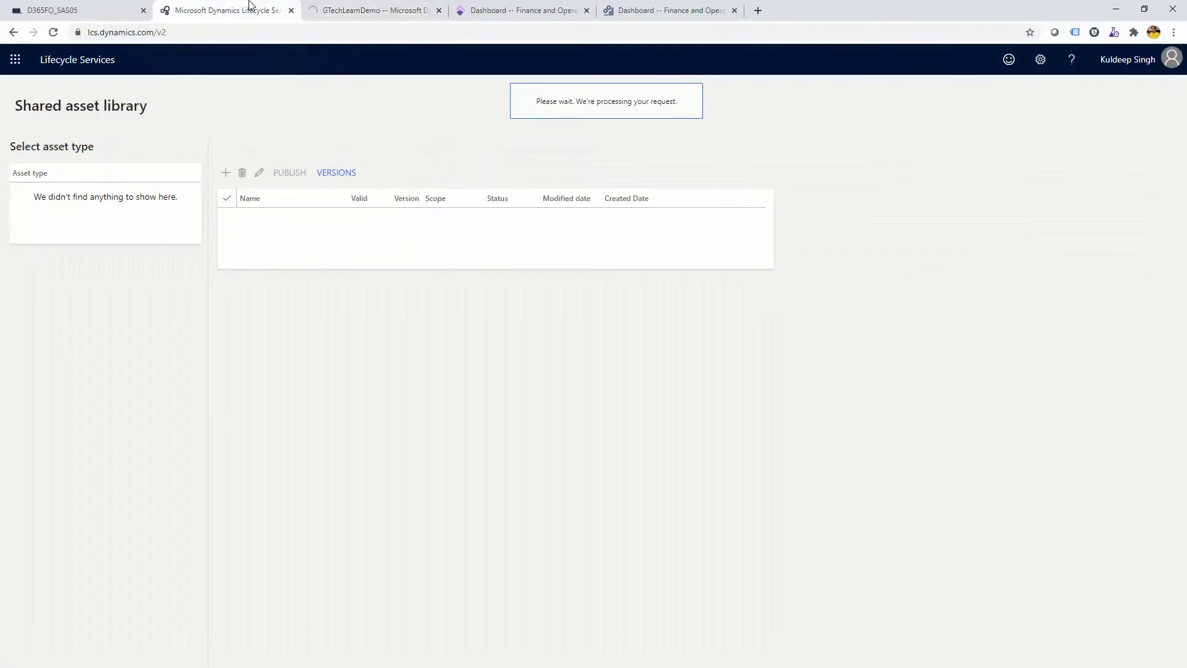
left_click(377, 6)
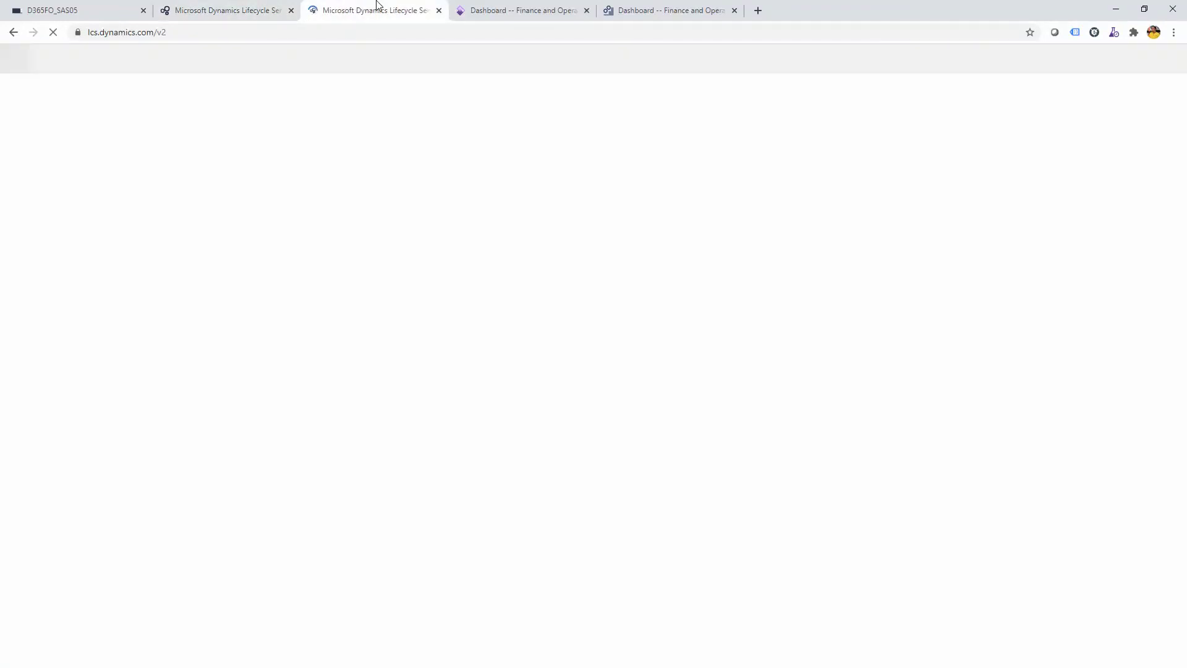
left_click(240, 6)
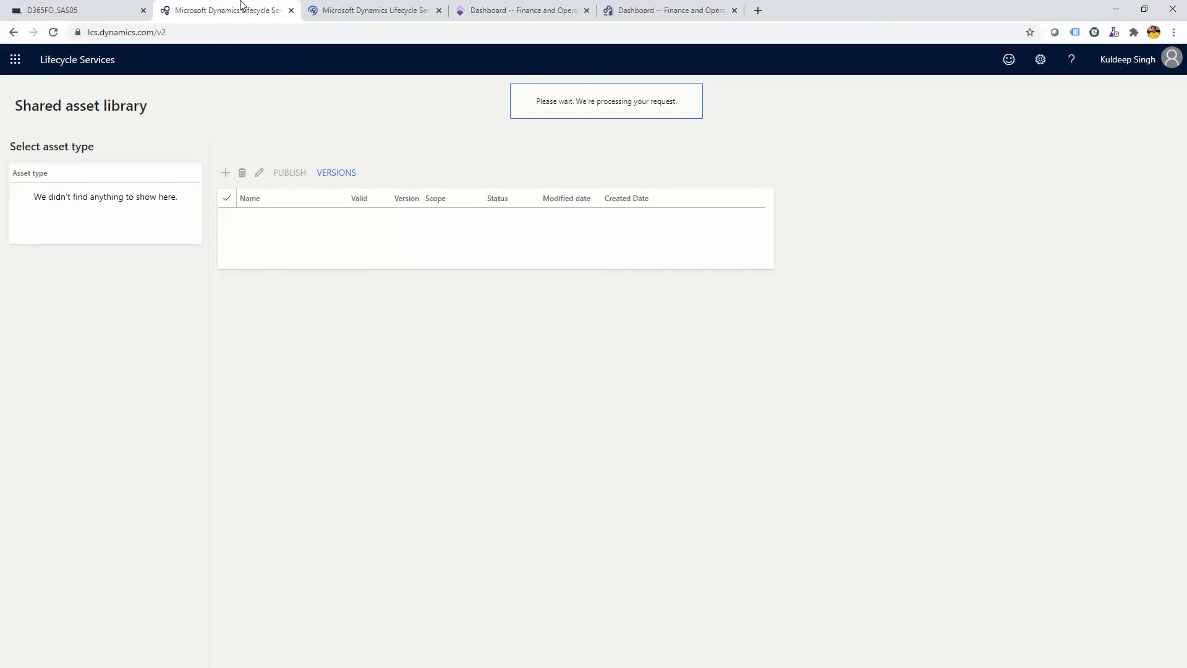
left_click(355, 6)
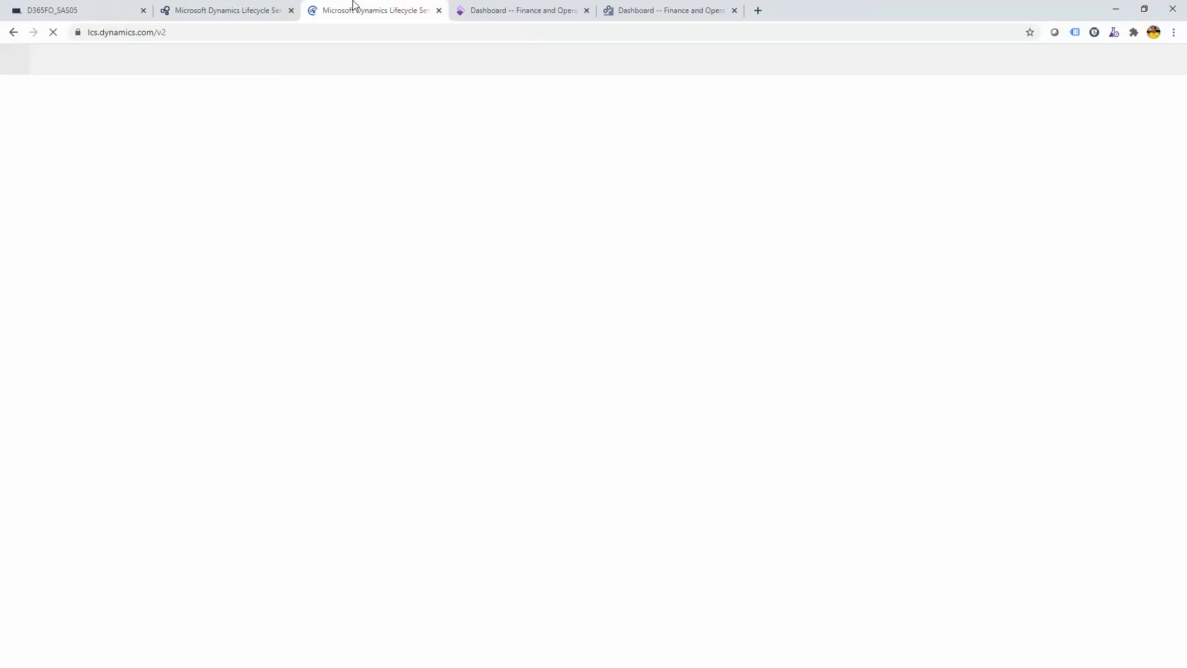
left_click(246, 4)
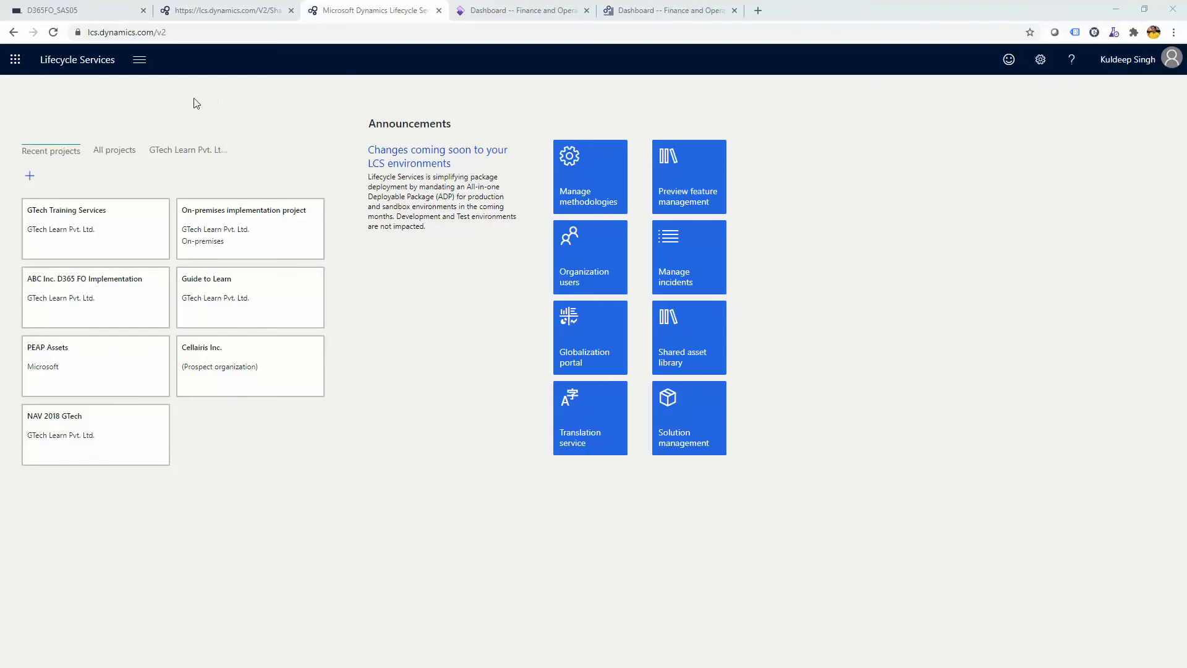
Open the GTech Training Services project at its Learn phase and show the project tools list
left_click(112, 219)
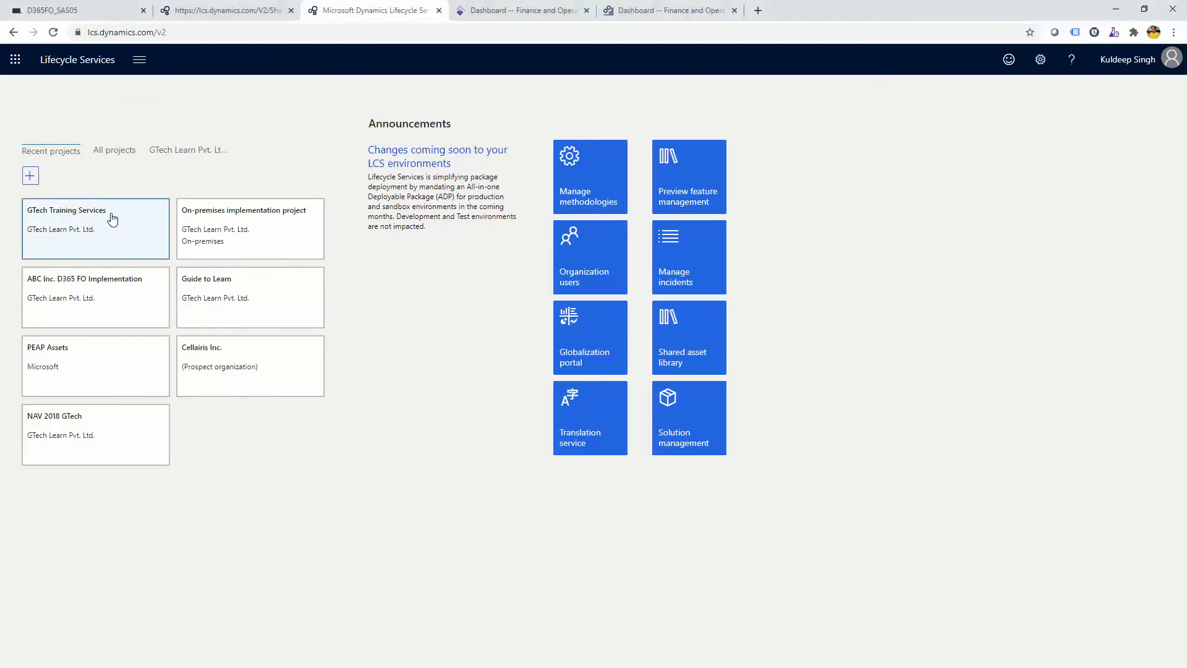
left_click(112, 219)
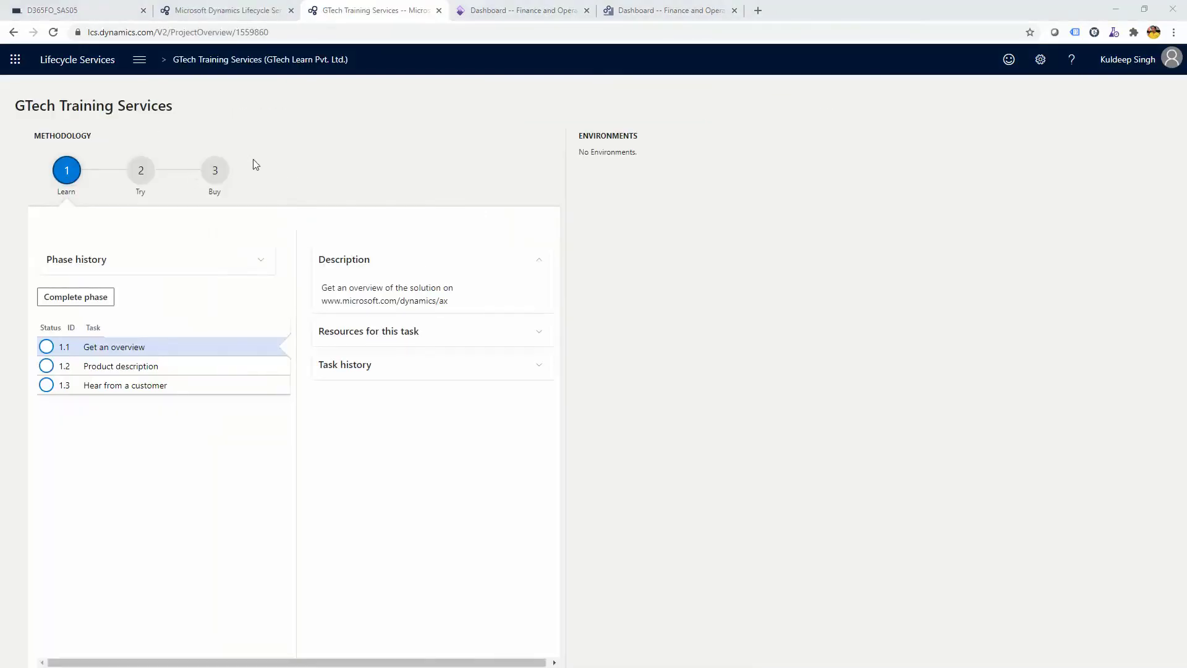
left_click(141, 62)
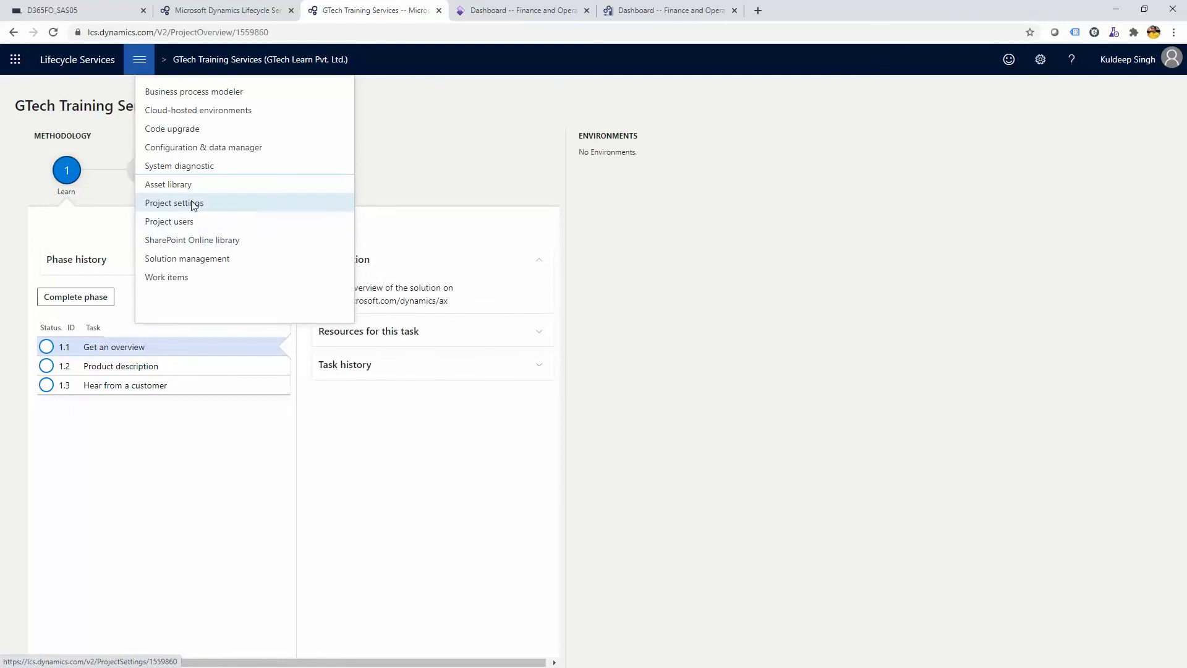
Review the project settings tabs: organizations, SharePoint Online, Visual Studio Team Services, and Azure connectors
left_click(193, 204)
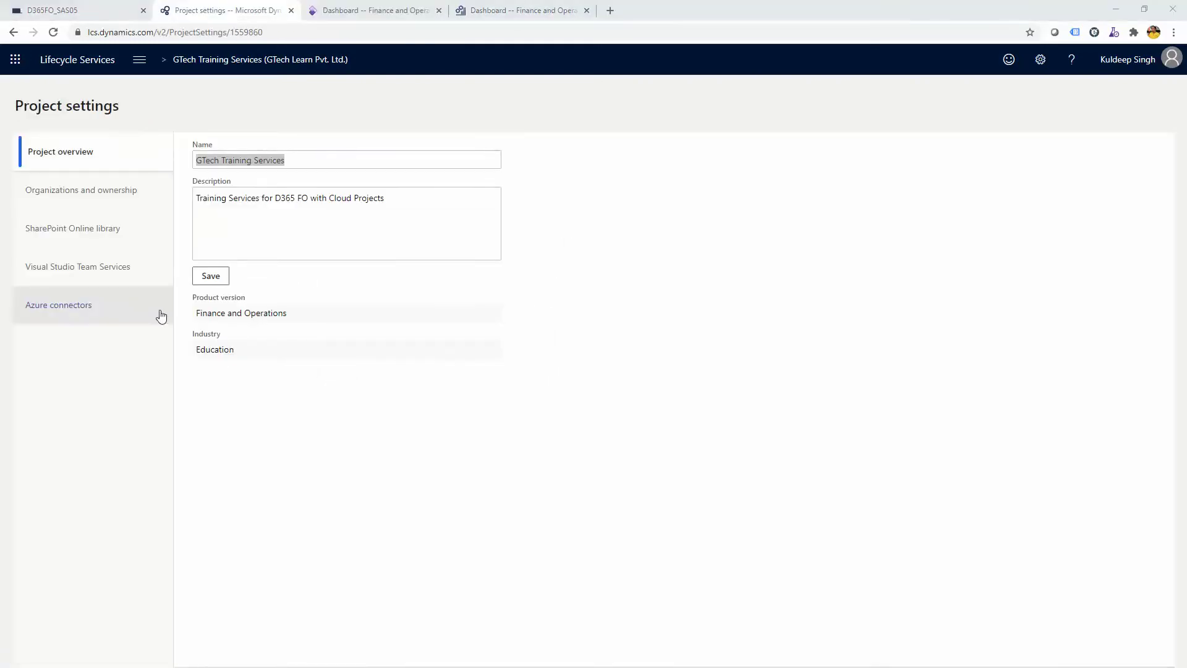
left_click(308, 159)
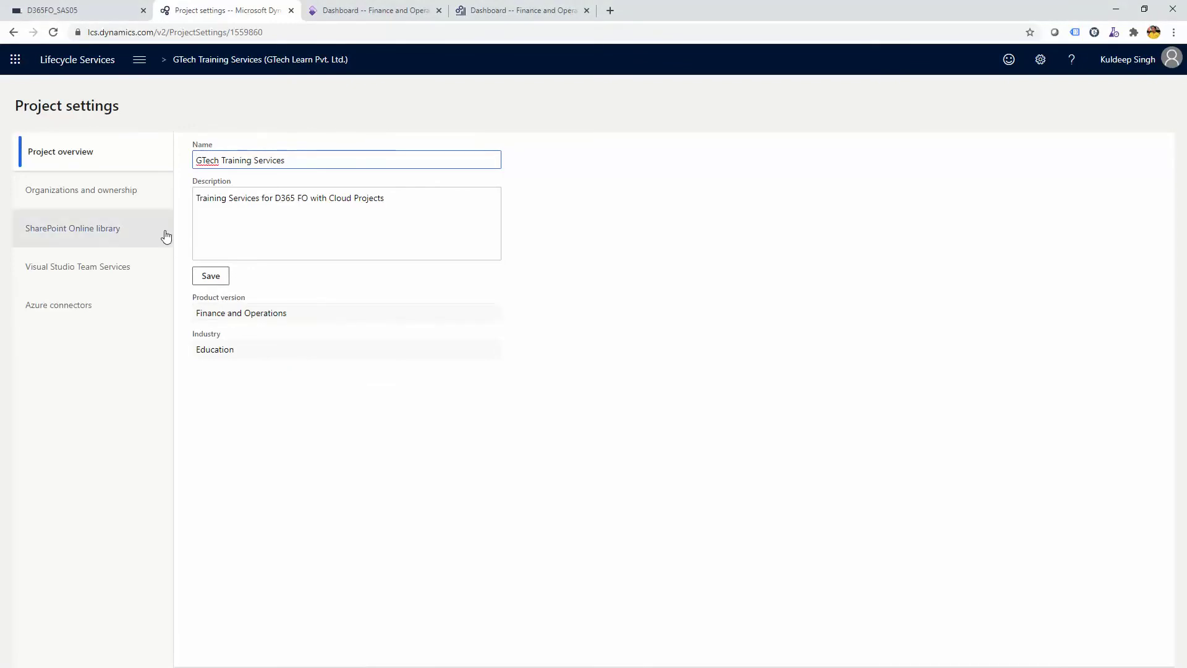
left_click(102, 201)
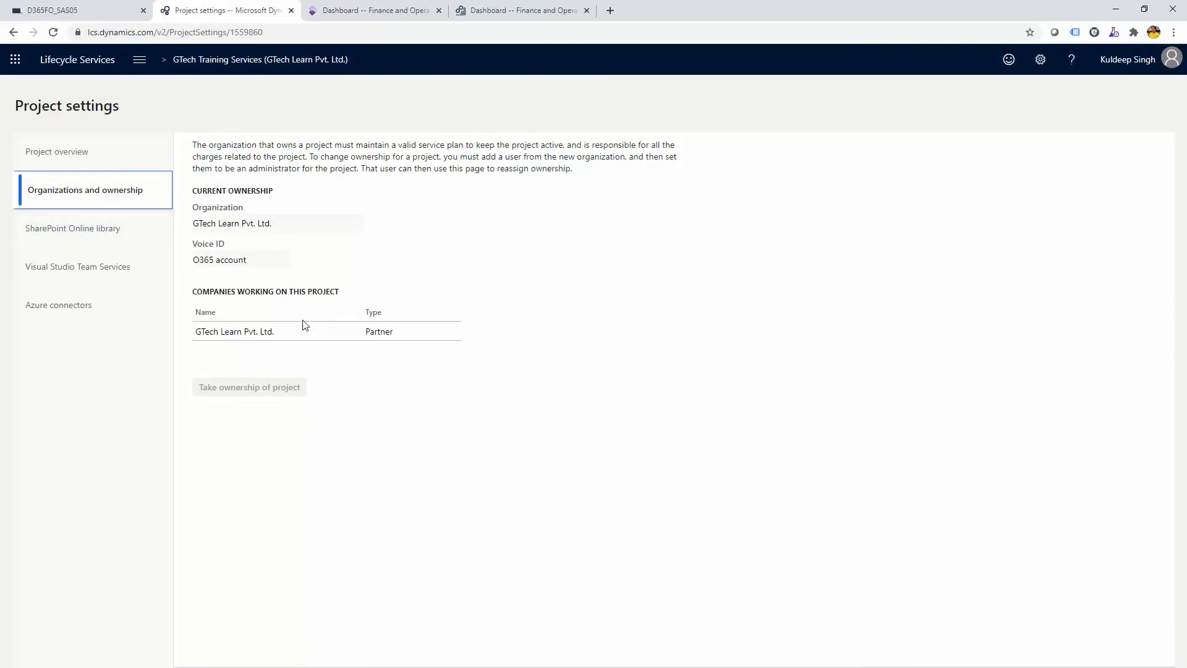
left_click(122, 242)
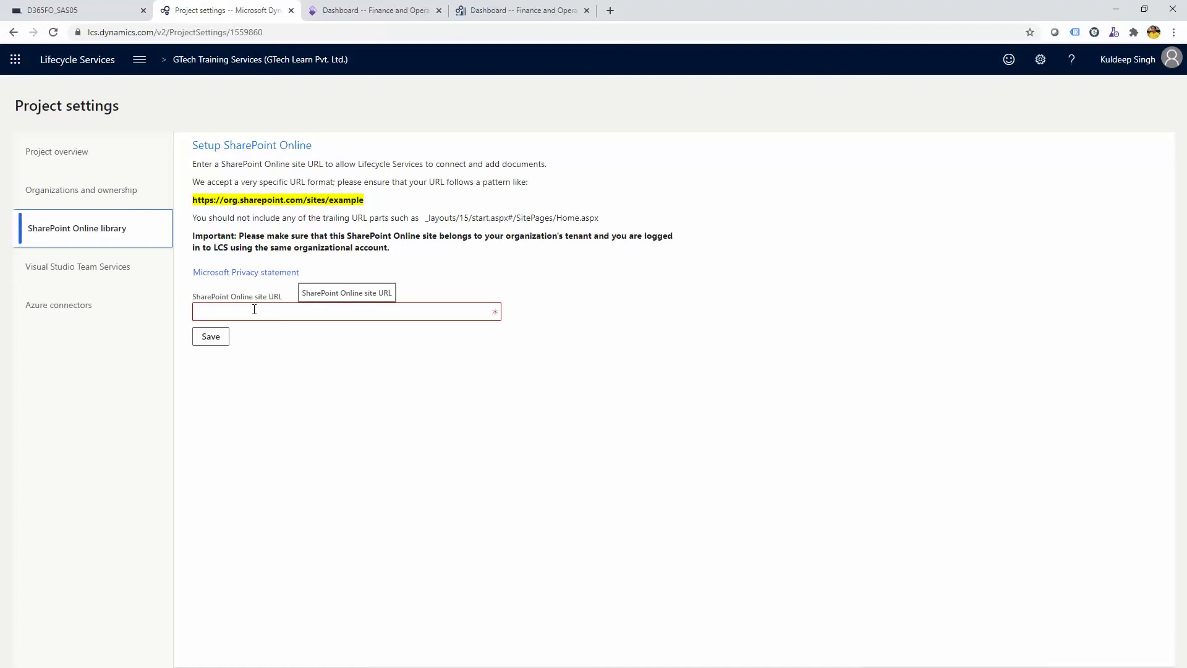
left_click(102, 277)
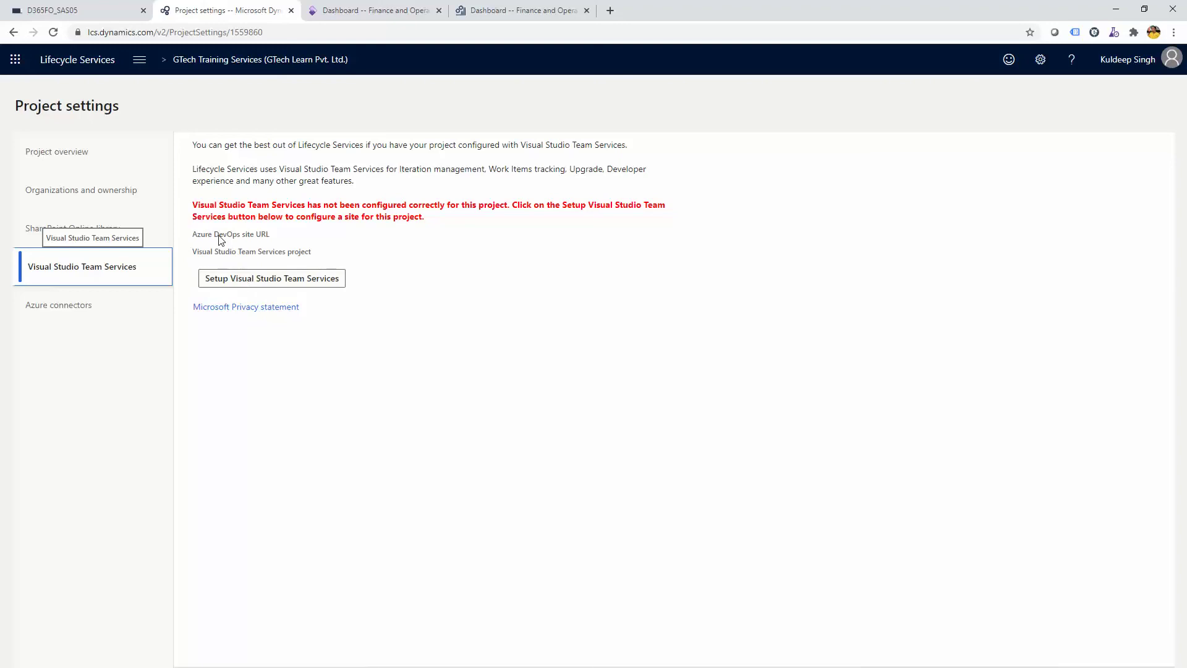
left_click(115, 300)
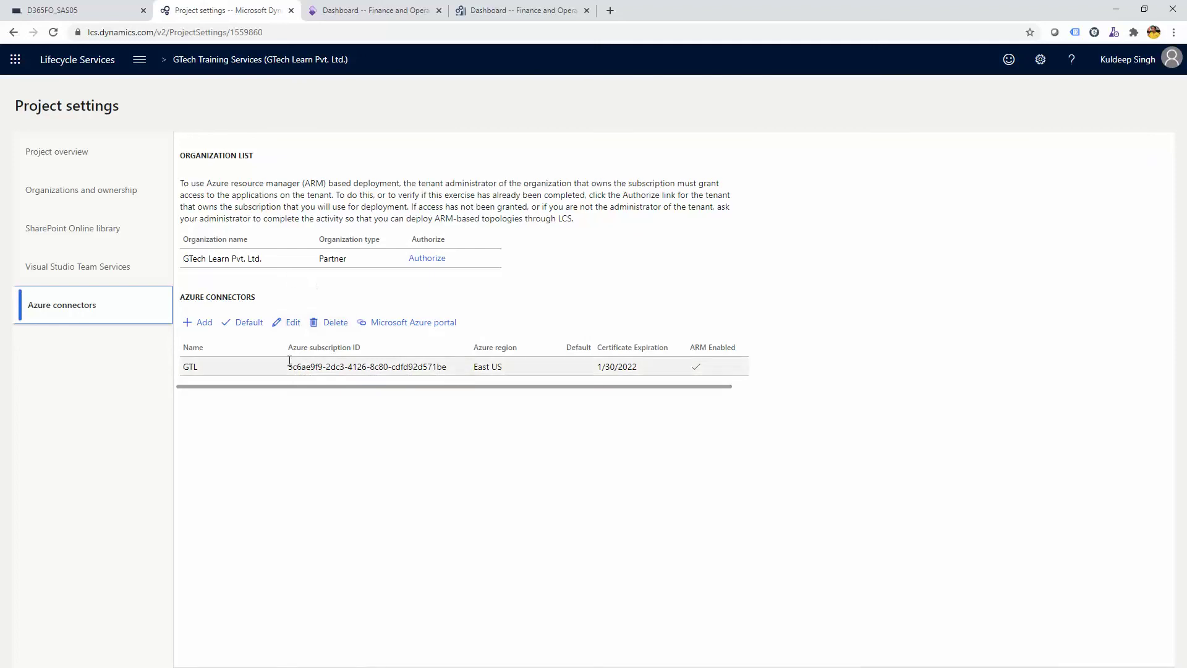
left_click(147, 70)
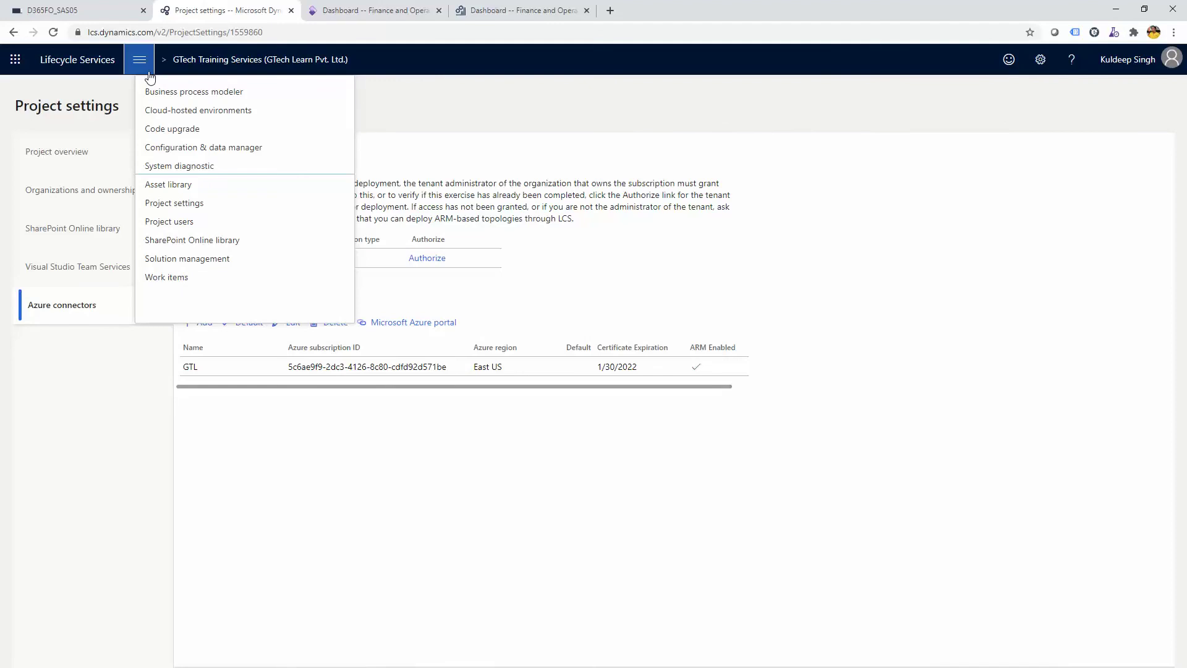
left_click(175, 225)
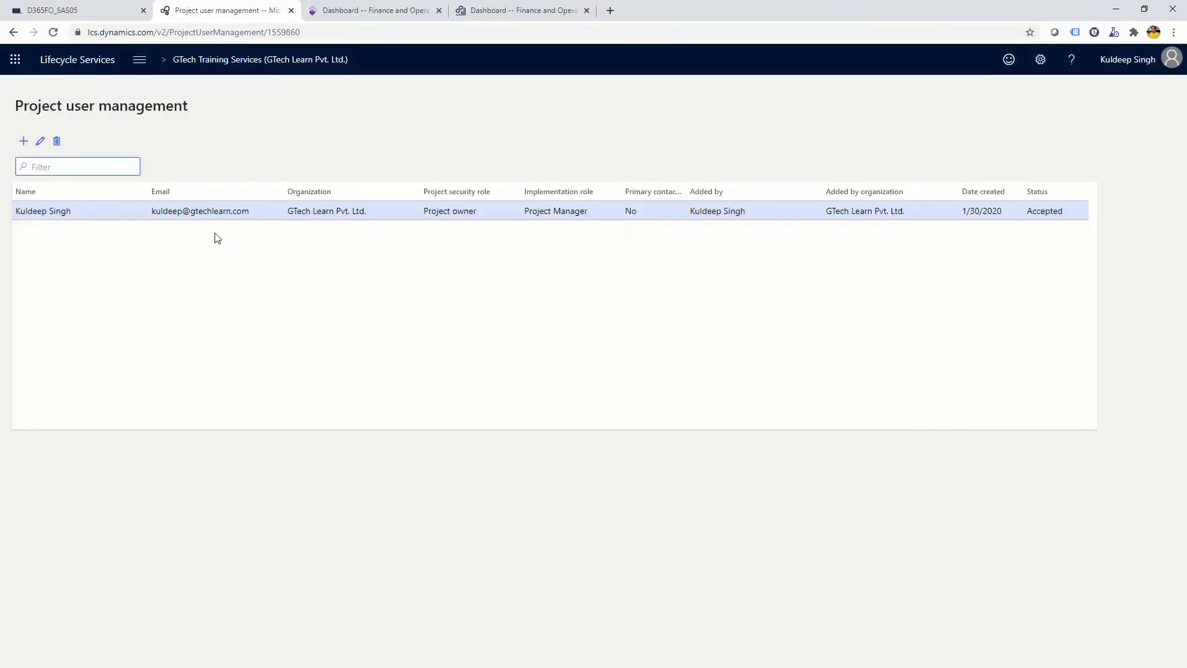
left_click(24, 141)
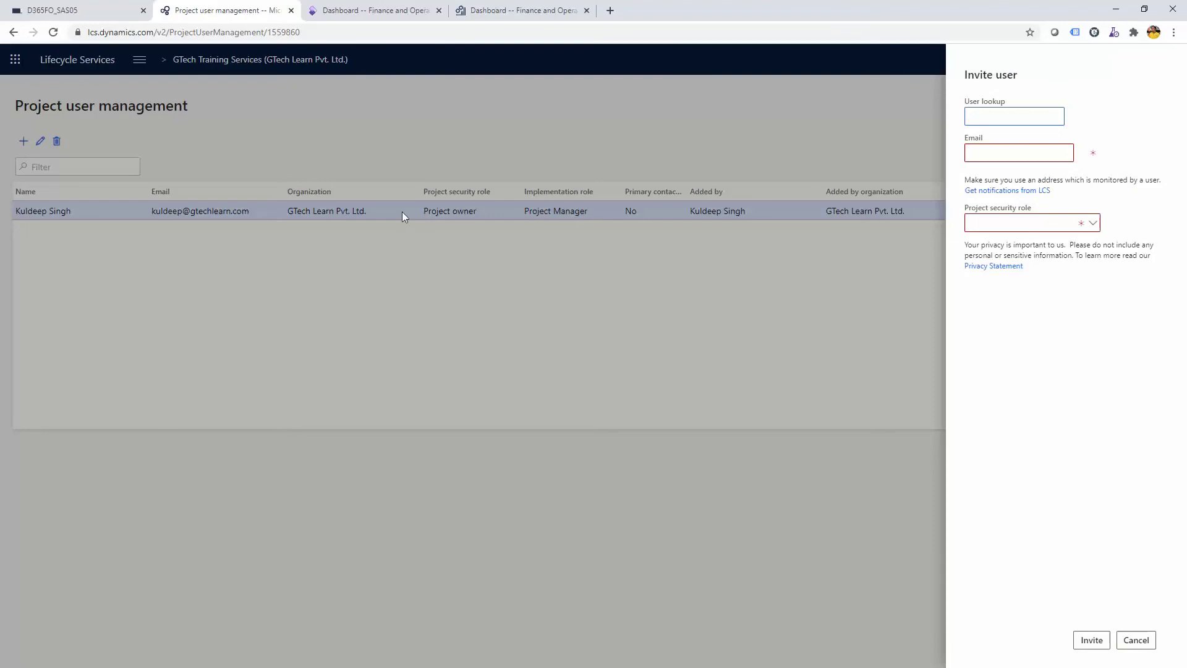
type("student01")
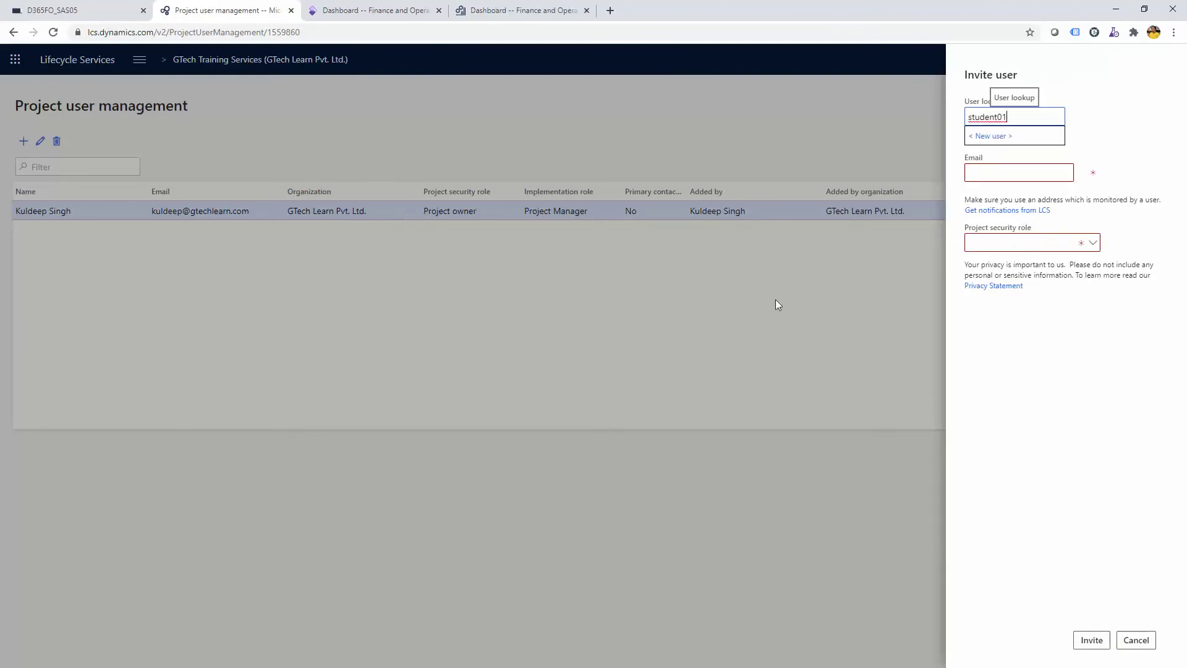
left_click(997, 136)
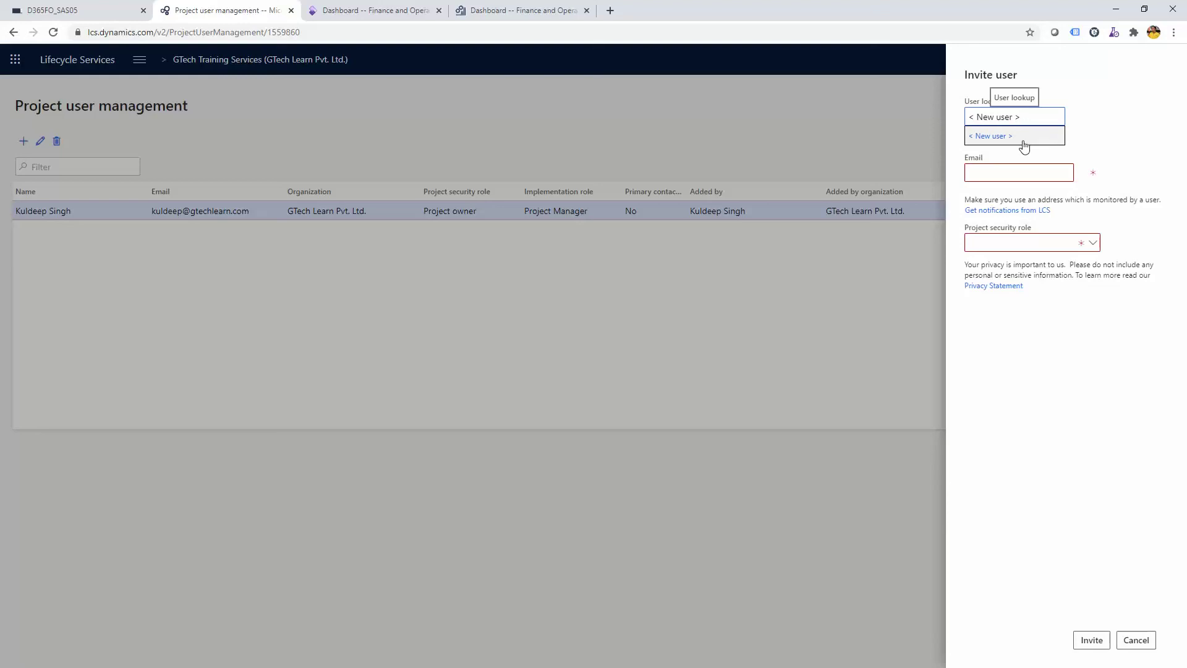
left_click(1008, 168)
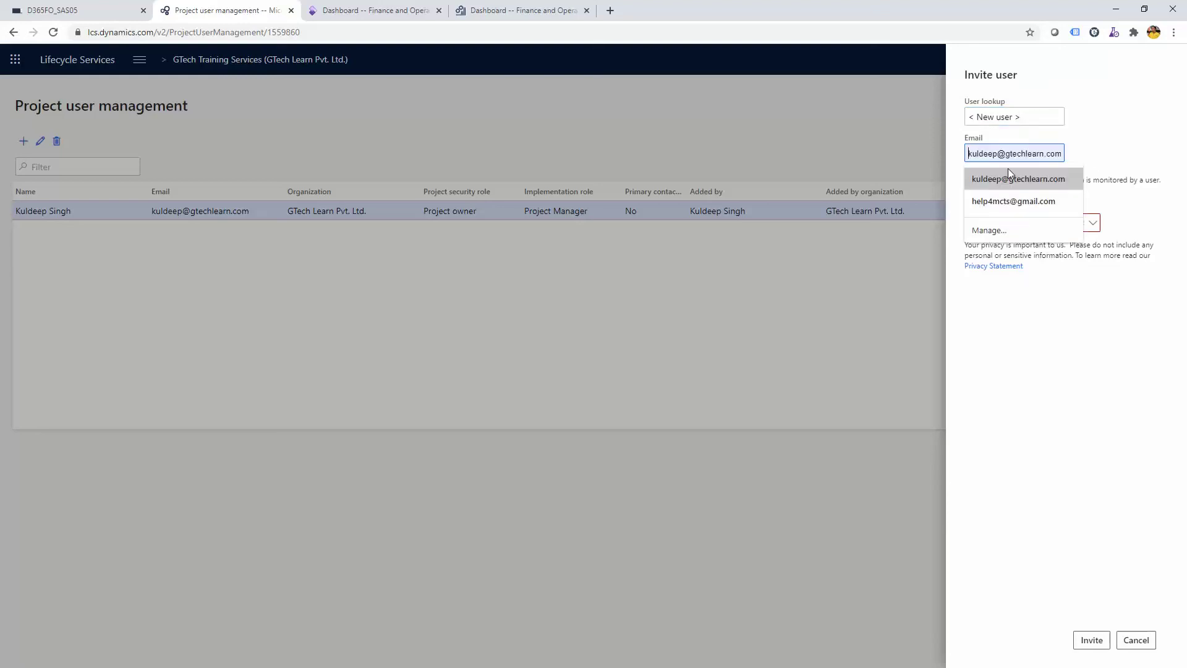
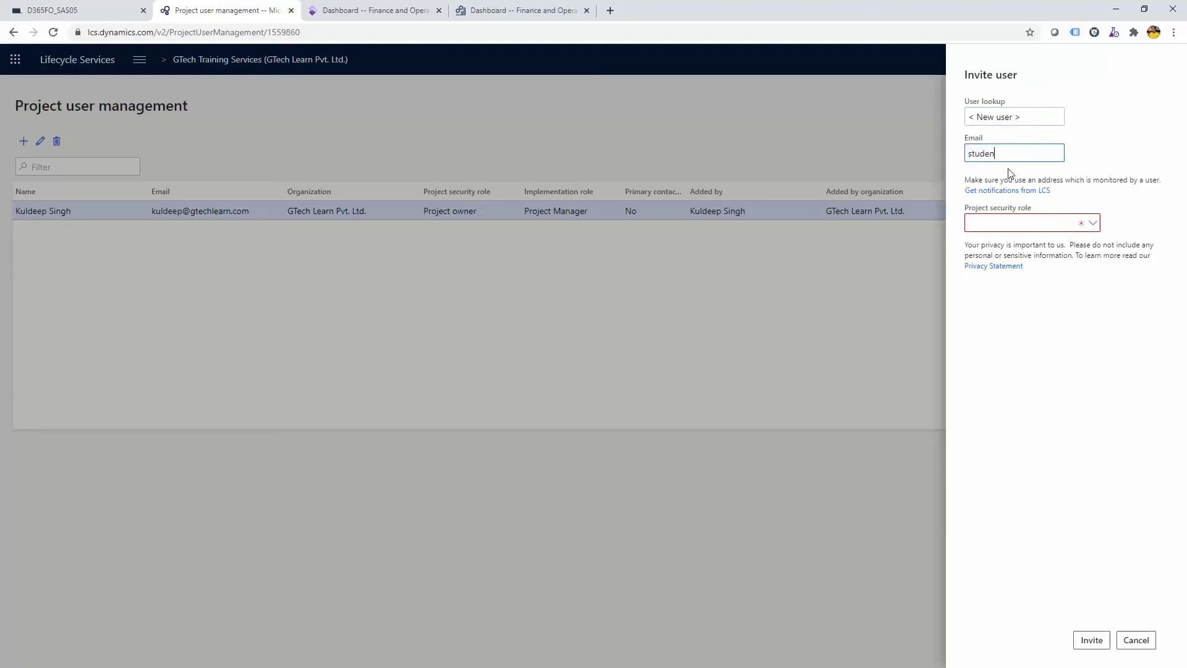
left_click(1093, 223)
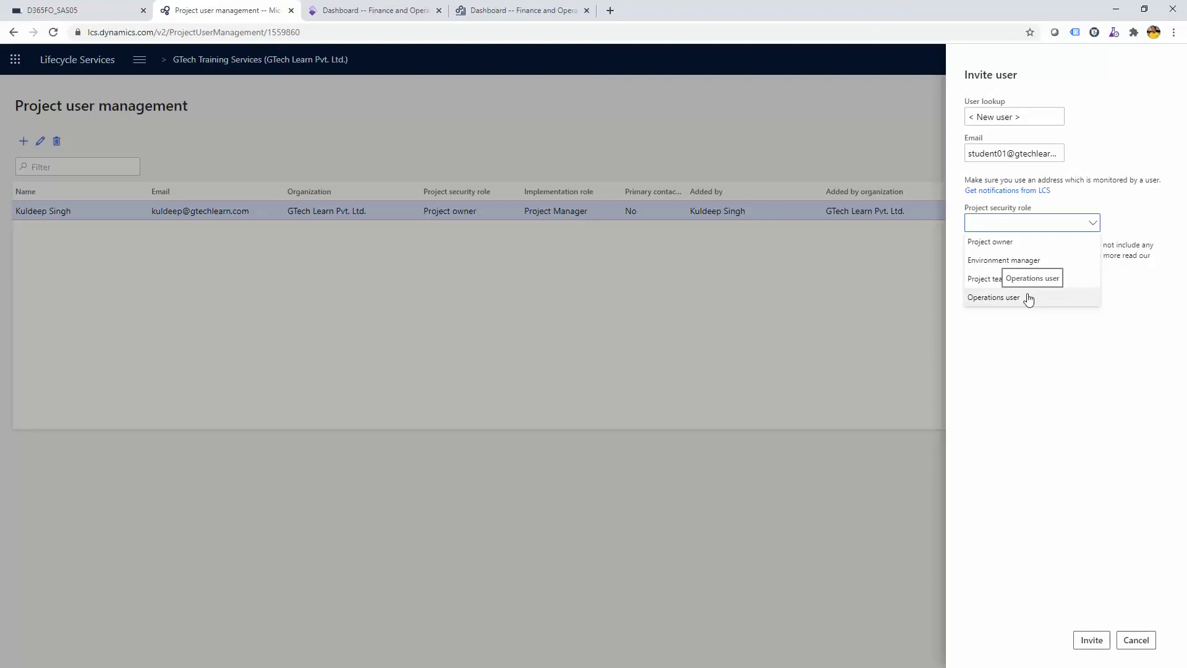
left_click(1135, 643)
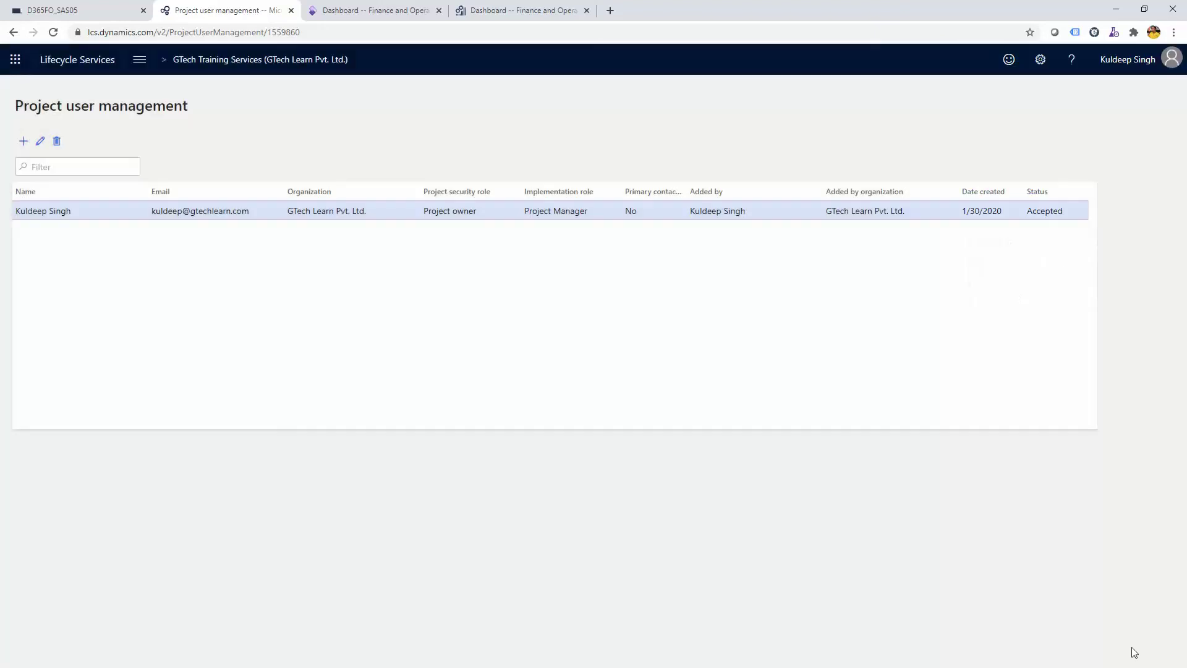
Browse the Asset library's Data package, Database backup, GER Configuration and Nuget package files, all empty
left_click(140, 71)
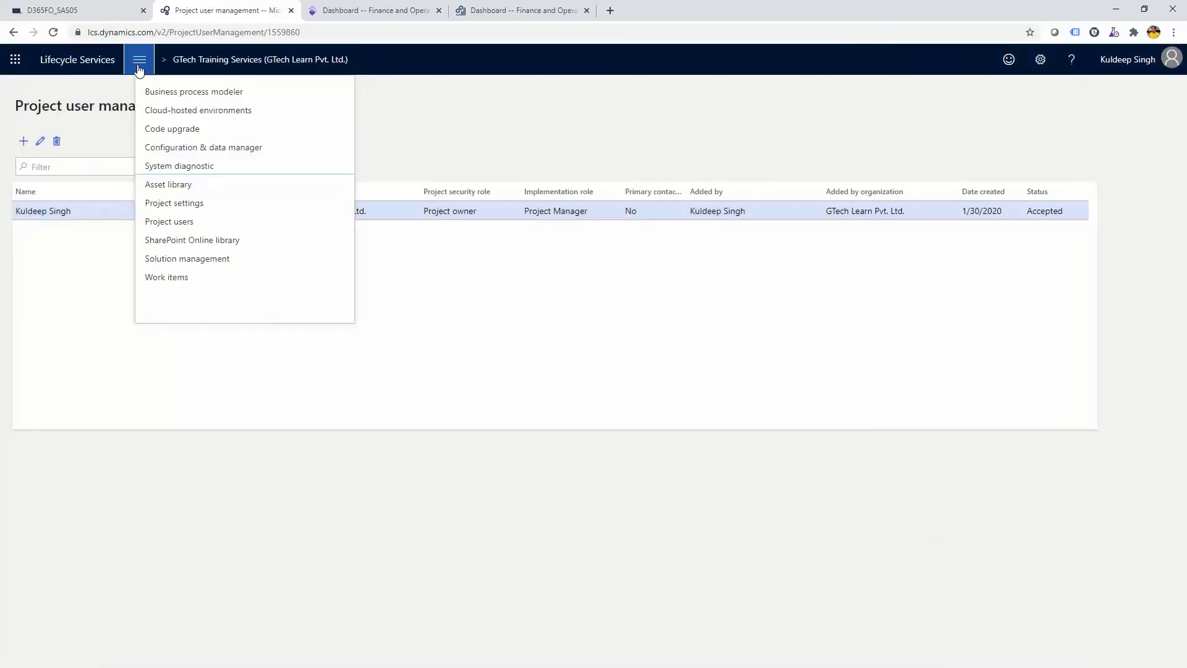
left_click(164, 185)
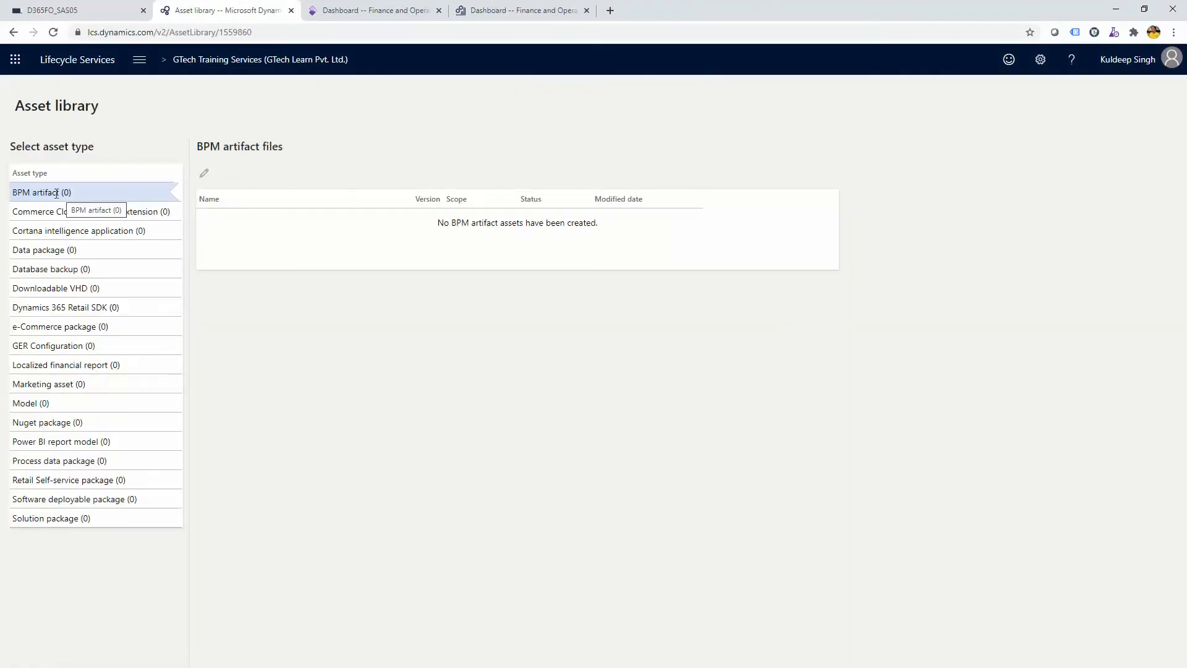
left_click(43, 250)
left_click(49, 269)
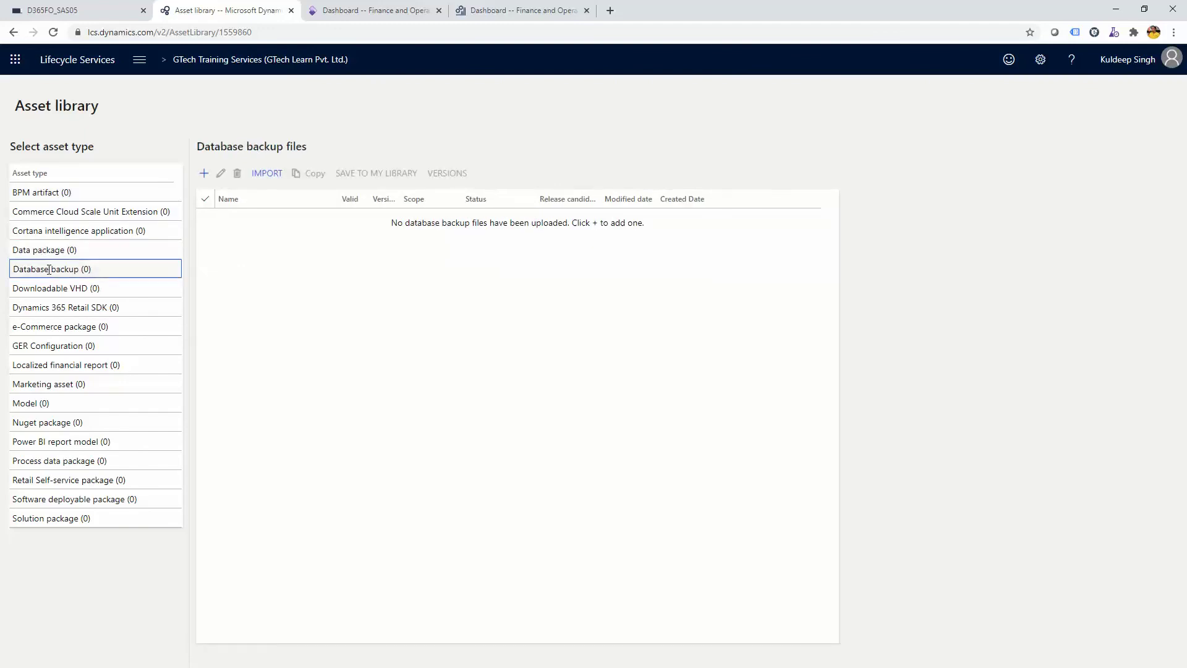
left_click(49, 346)
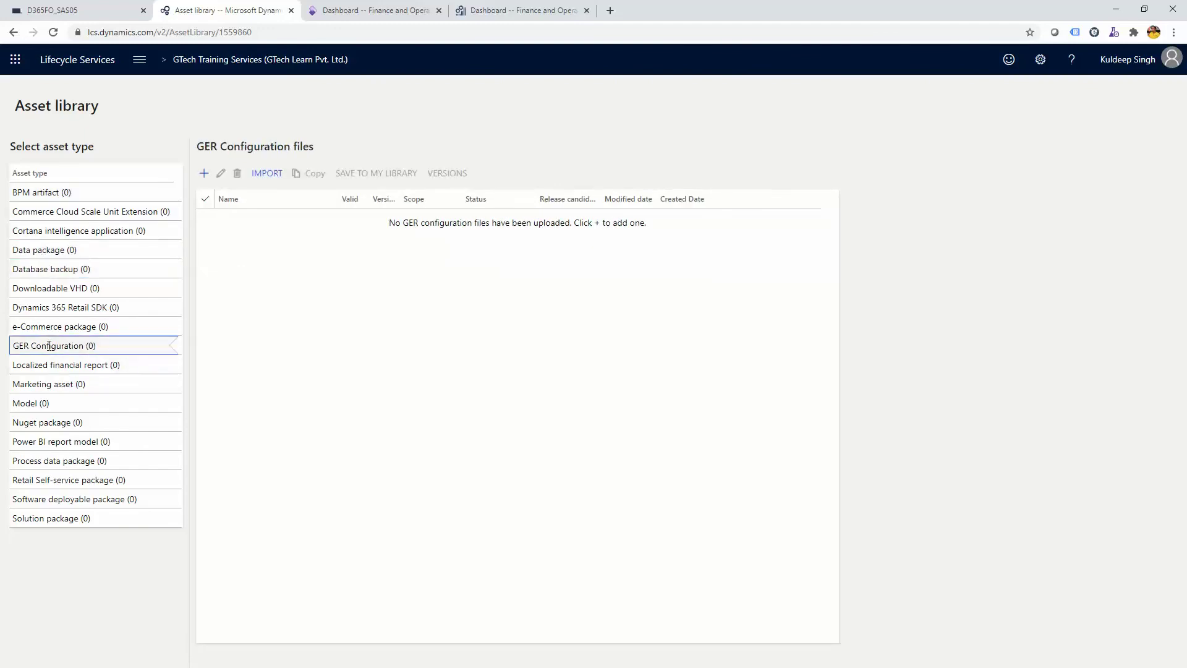
left_click(48, 425)
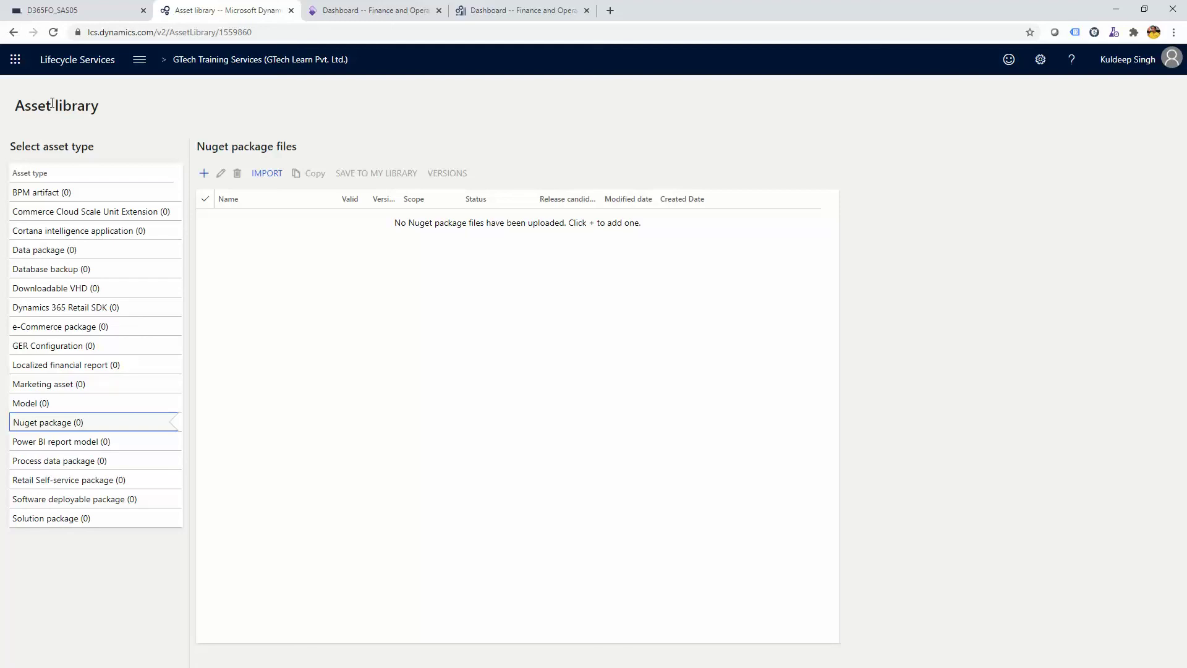
left_click(139, 59)
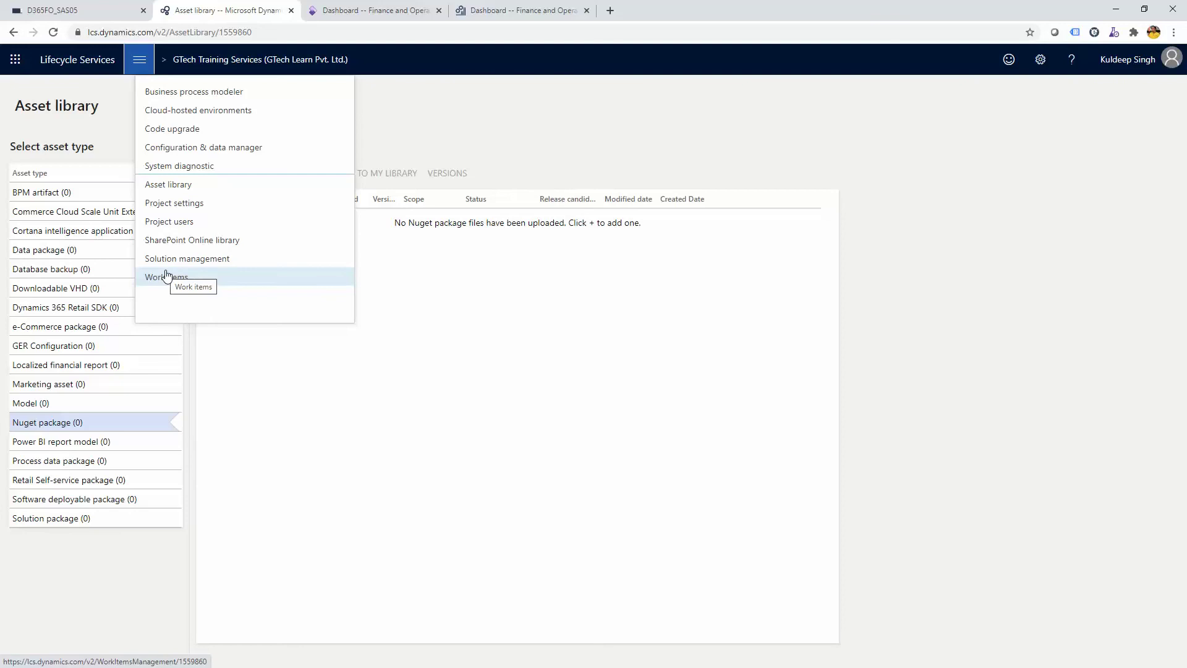
left_click(403, 108)
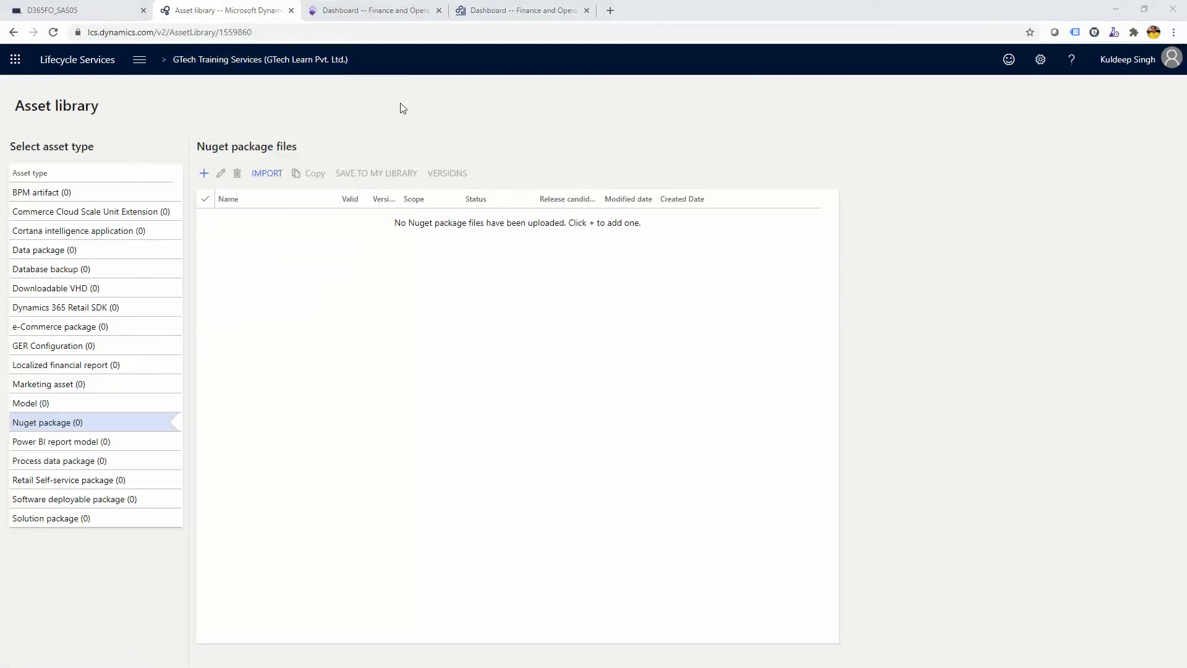
In the slideshow, tick Alert service and Solution management in red ink, then preview the next slide
key("alt+Tab")
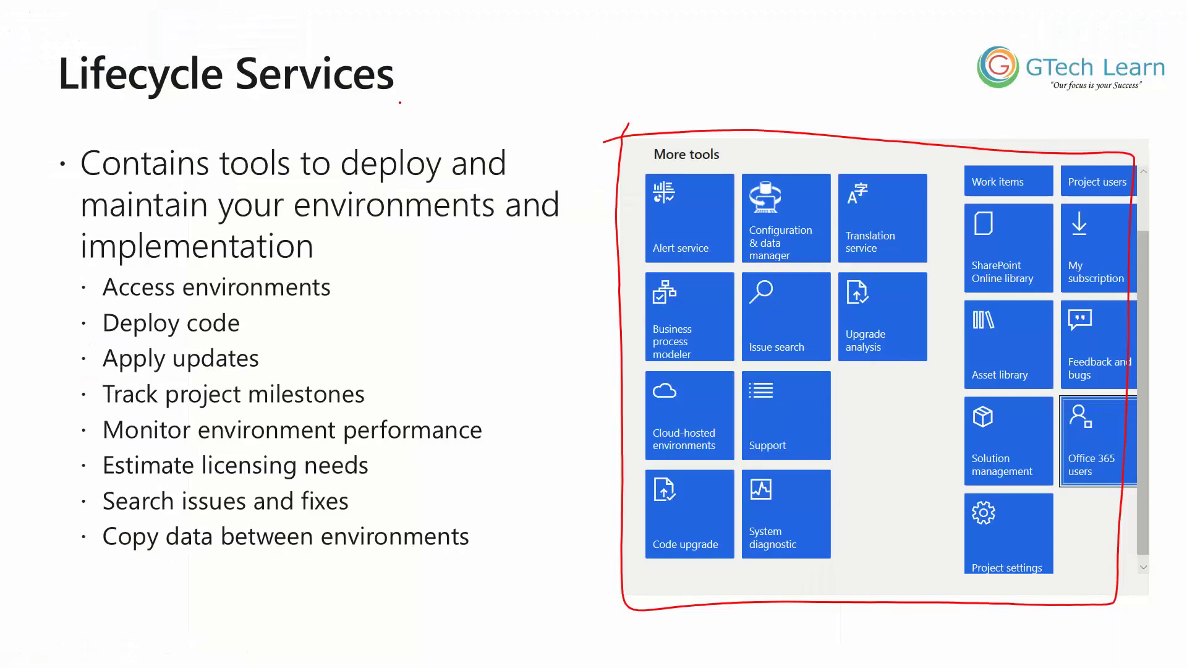
left_click_drag(582, 234, 657, 208)
mouse_move(890, 477)
left_mouse_down()
mouse_move(901, 487)
mouse_move(985, 451)
left_mouse_up()
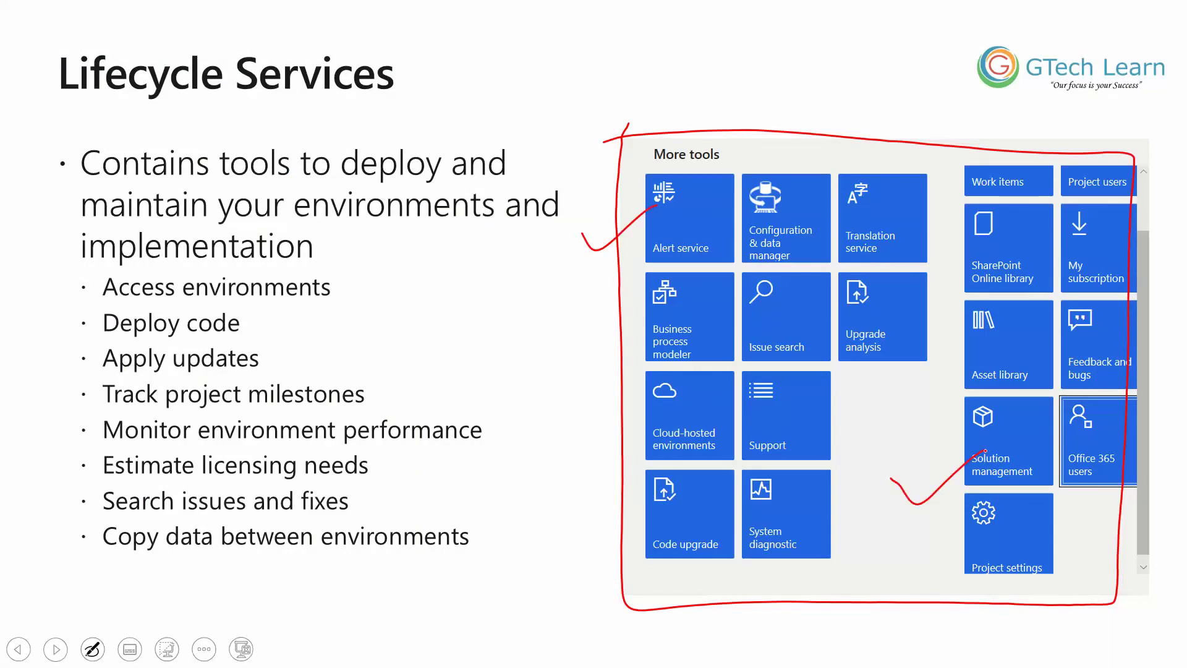
key("Right")
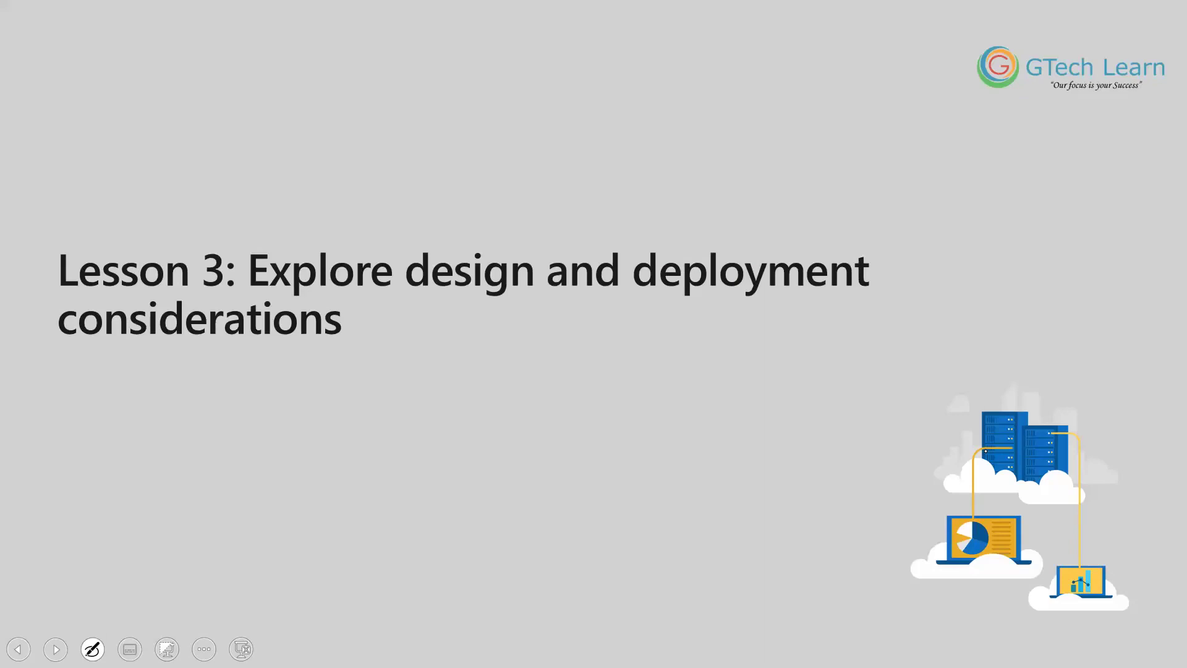
key("Left")
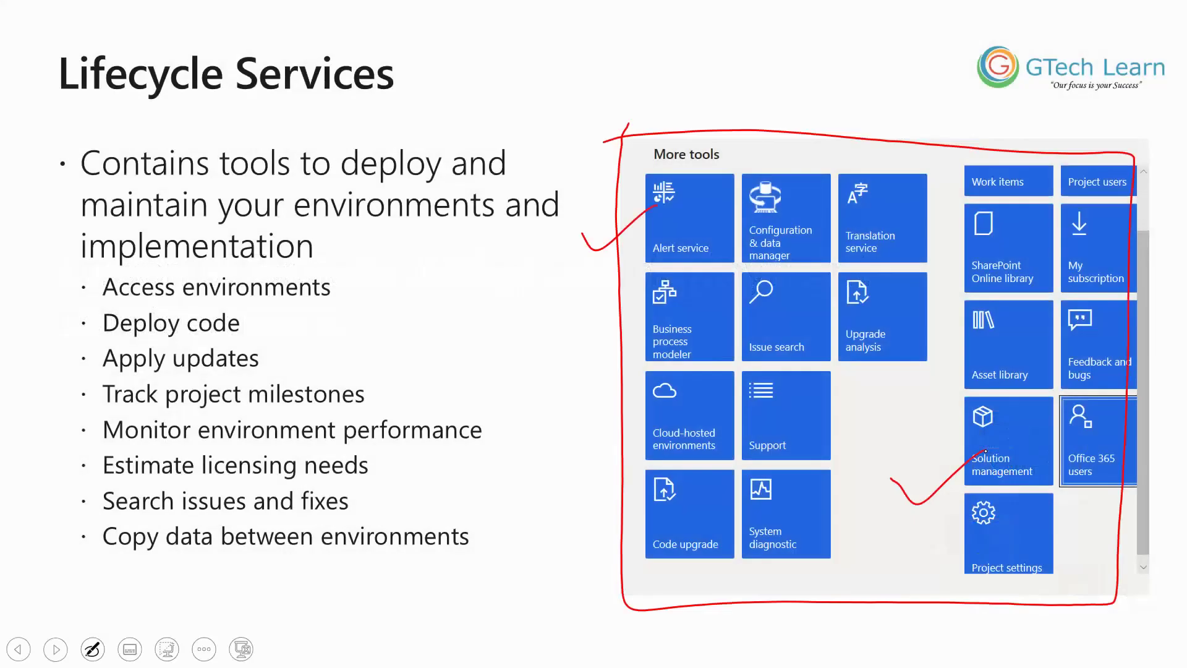